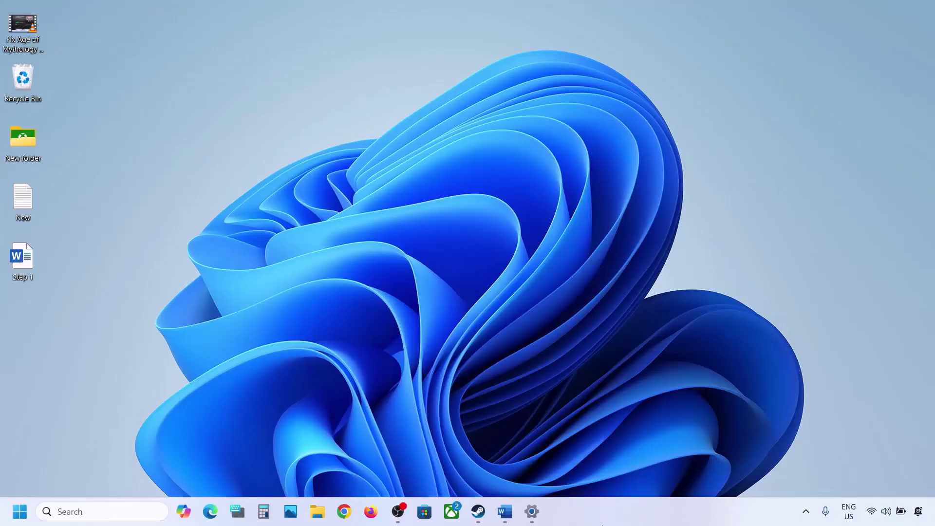
- Bring up the fix-steps document and highlight the Start App Readiness Service instruction
click(505, 512)
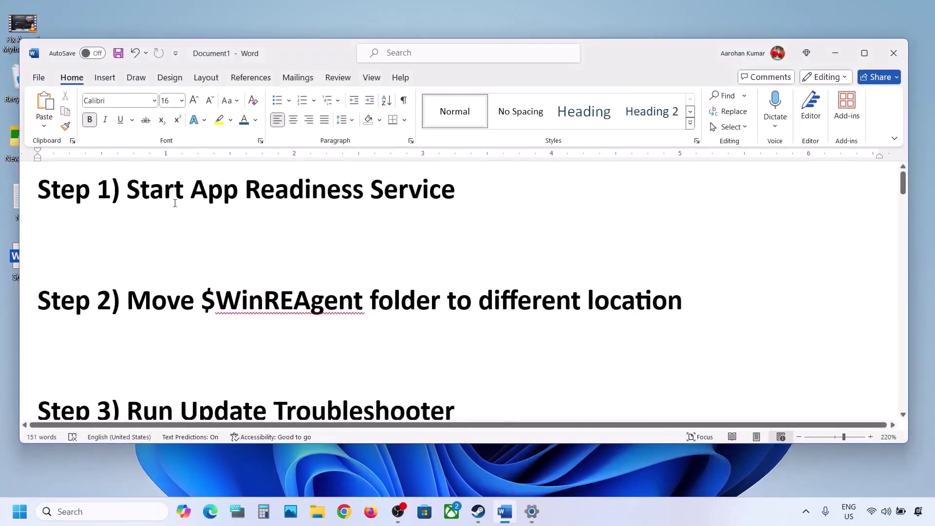
drag(139, 191, 460, 195)
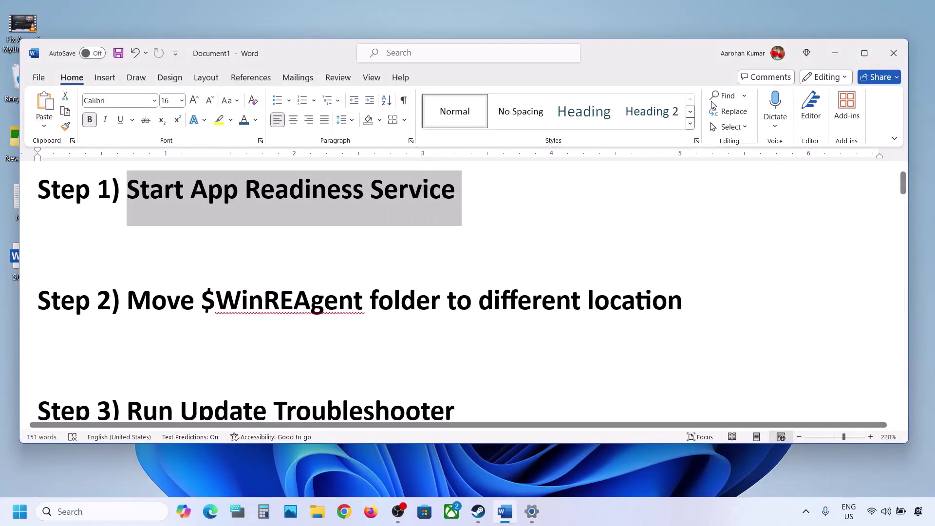
click(834, 55)
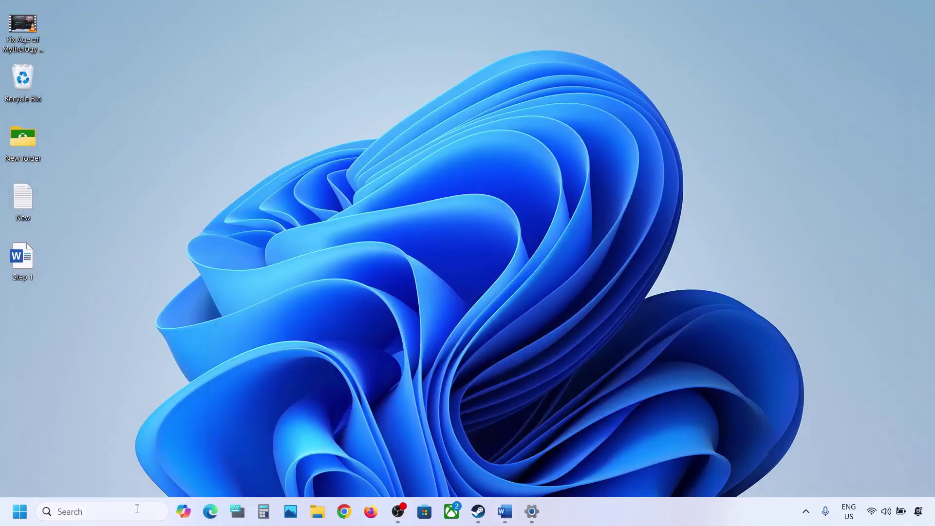
- In Services, set App Readiness to Automatic startup, start it, and close the console
click(137, 508)
text(services)
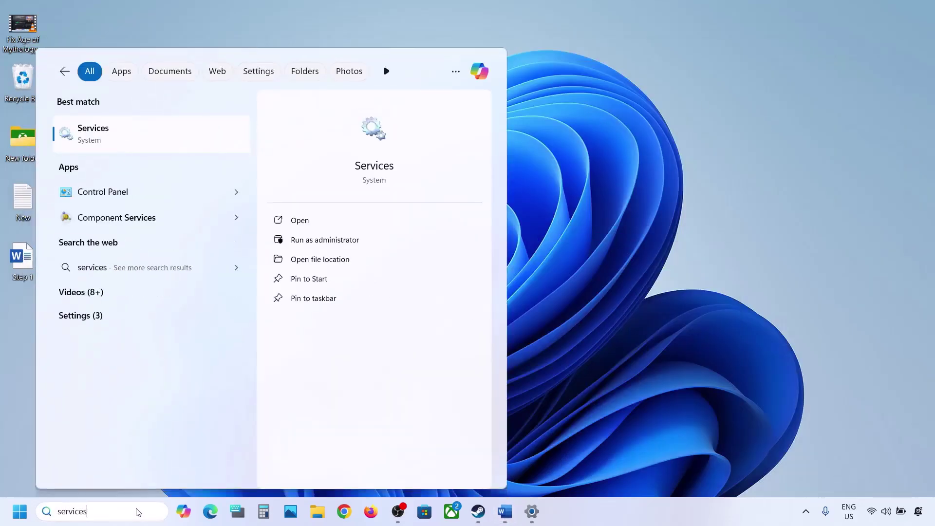
click(86, 145)
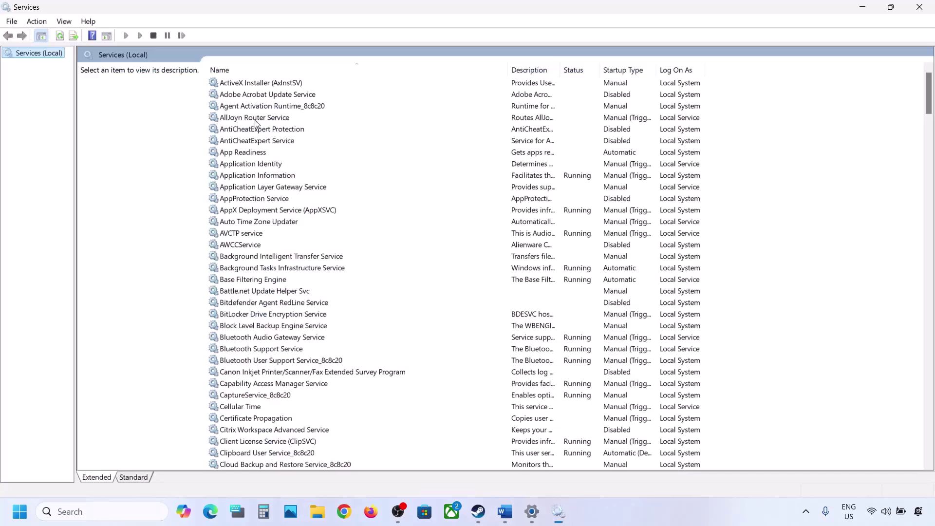
click(240, 153)
double_click(283, 155)
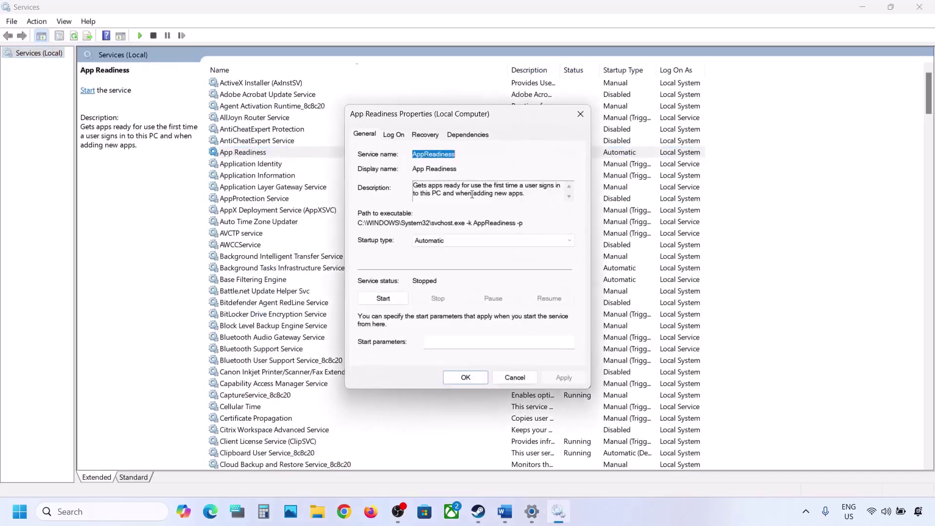
click(443, 242)
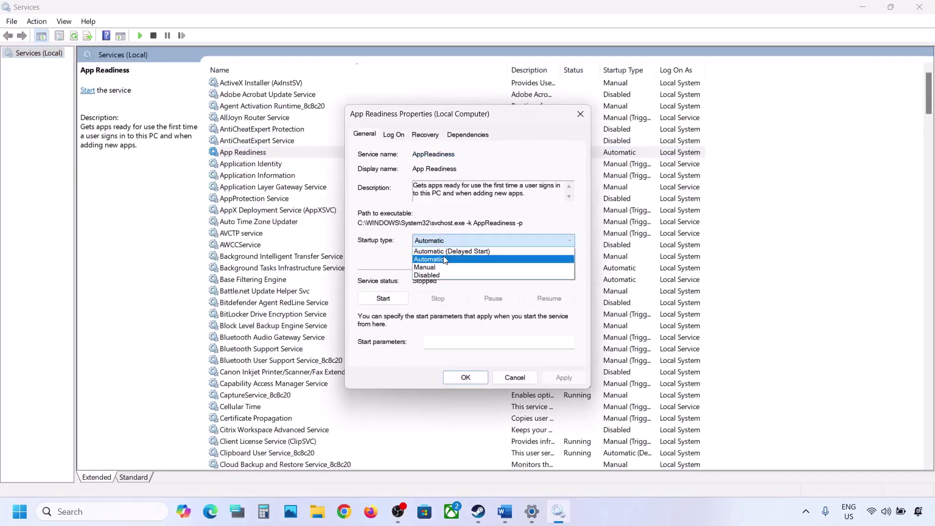
click(445, 259)
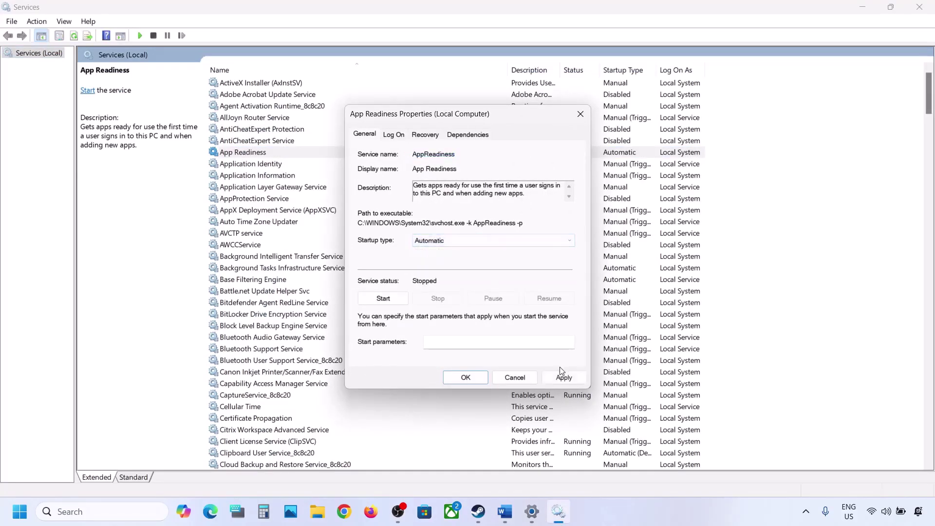
click(385, 299)
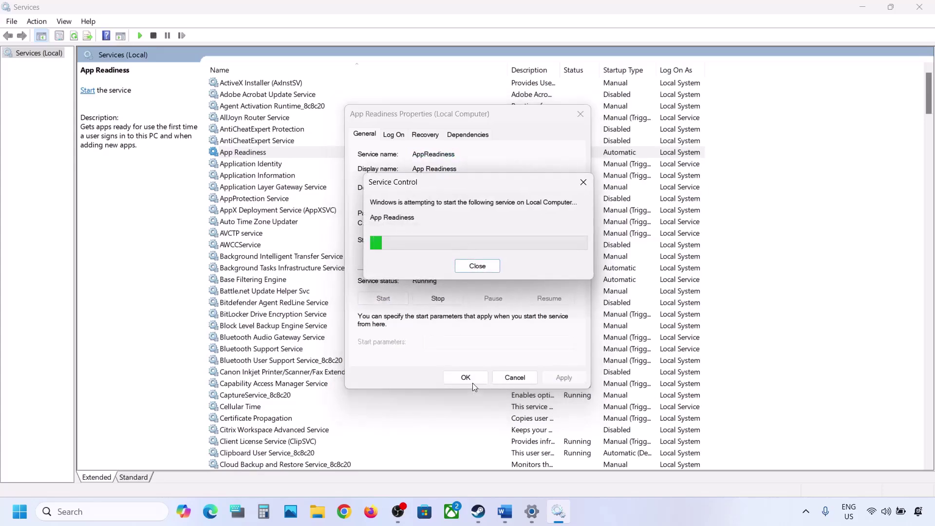
click(472, 381)
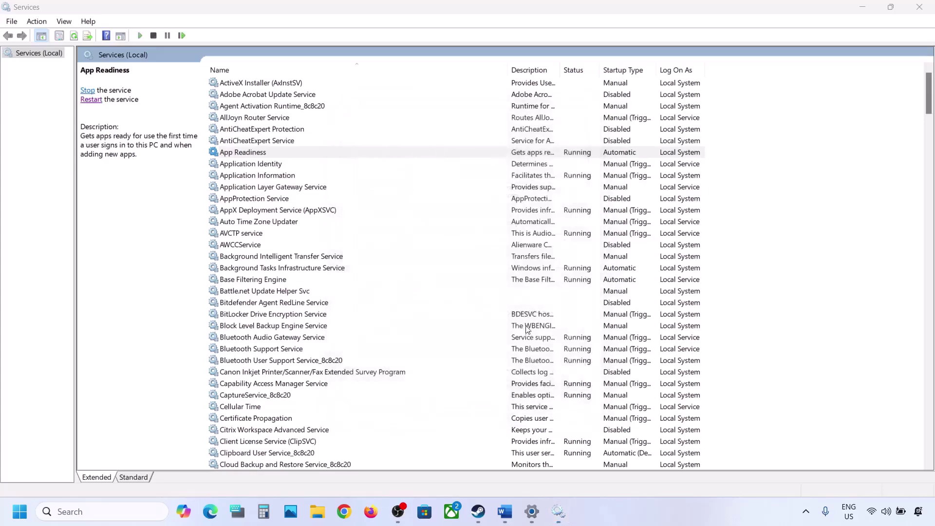
click(919, 7)
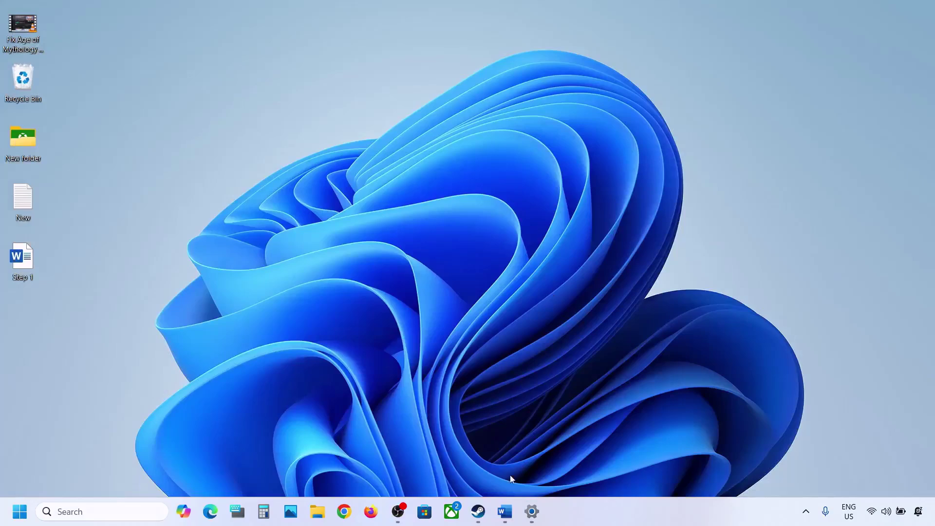
- Highlight the $WinREAgent folder name in step 2 of the document and launch File Explorer
click(505, 511)
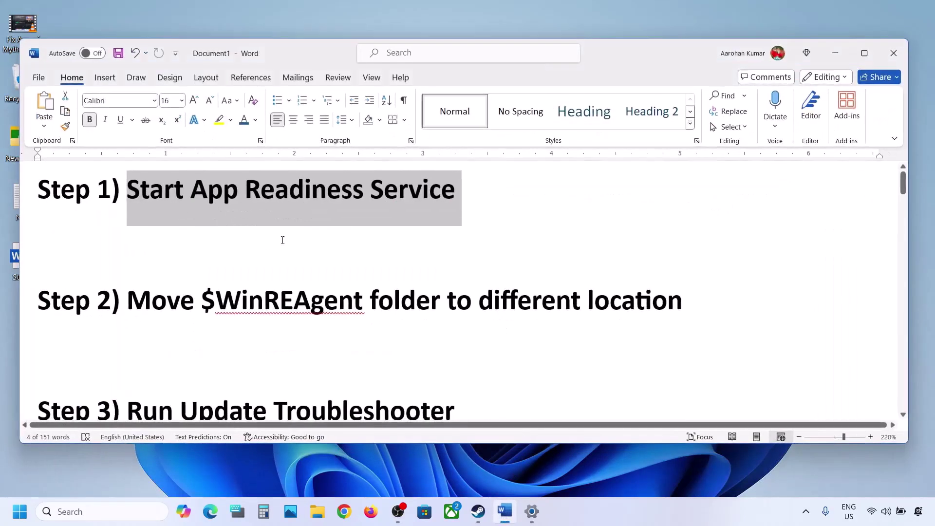
double_click(215, 297)
click(317, 512)
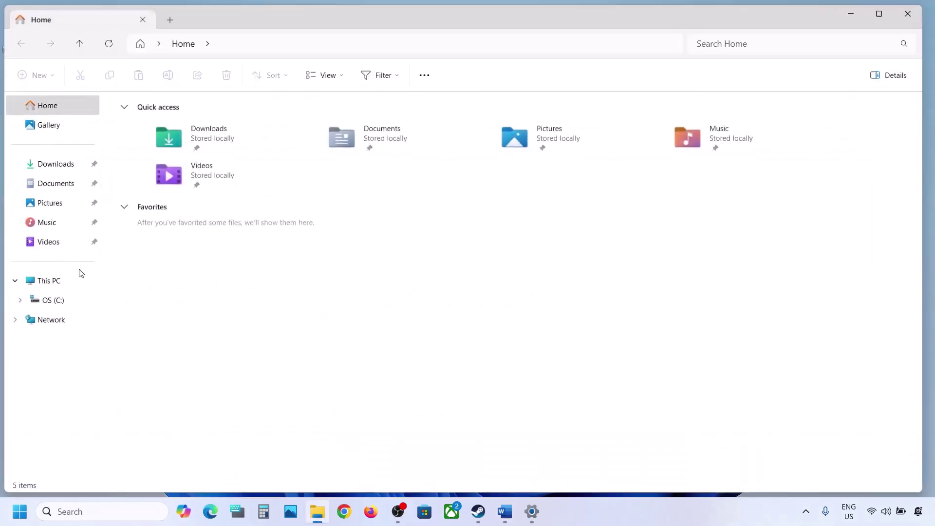
- Browse This PC to the OS (C:) drive and select the $WinREAgent folder
click(57, 282)
double_click(197, 127)
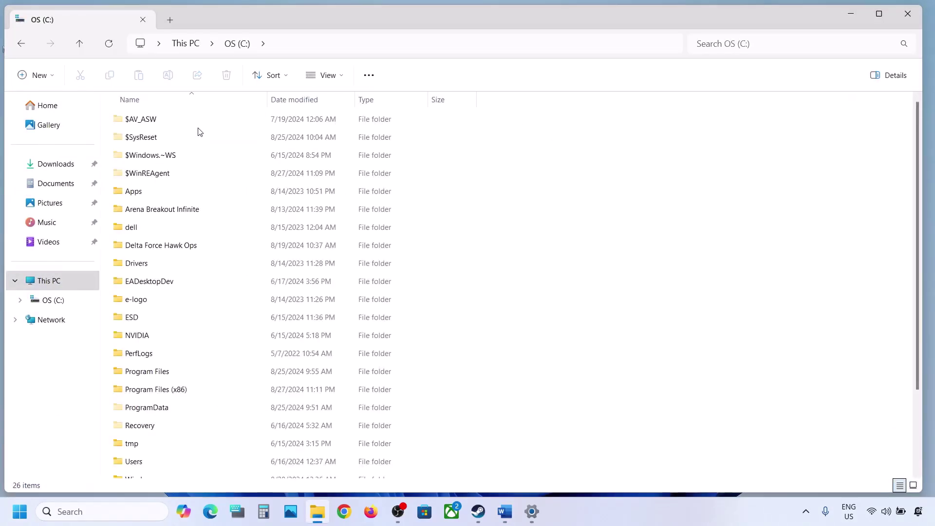
click(154, 182)
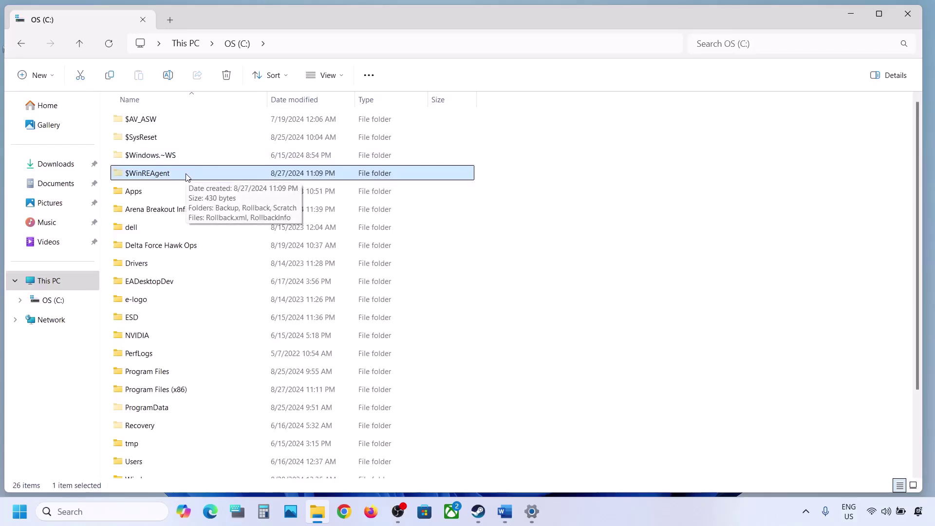
click(343, 77)
click(319, 304)
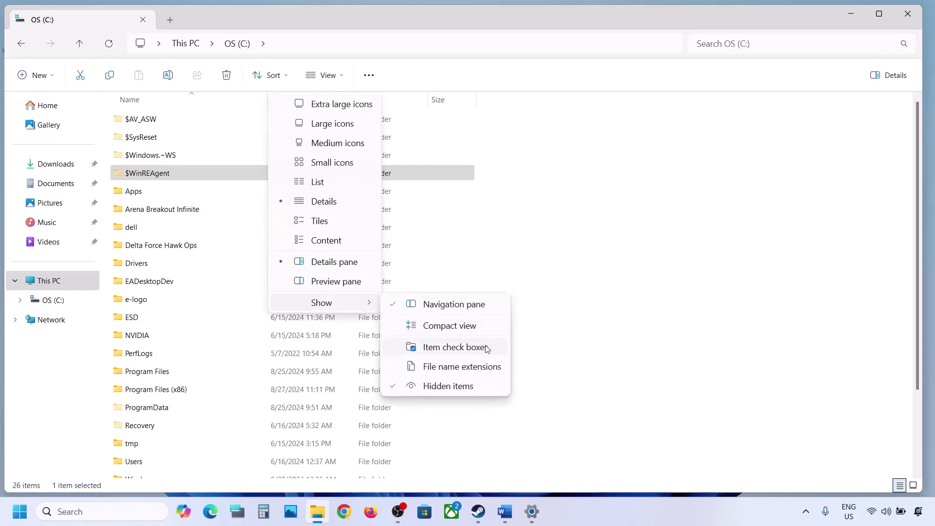
click(131, 175)
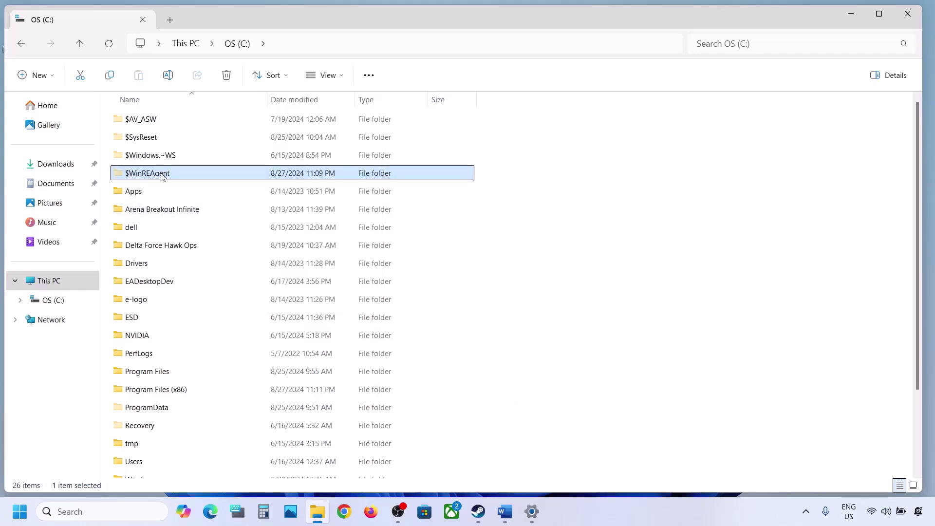
mouse_move(163, 177)
- Copy the $WinREAgent folder from C: and paste it onto the desktop
right_click(172, 176)
click(211, 160)
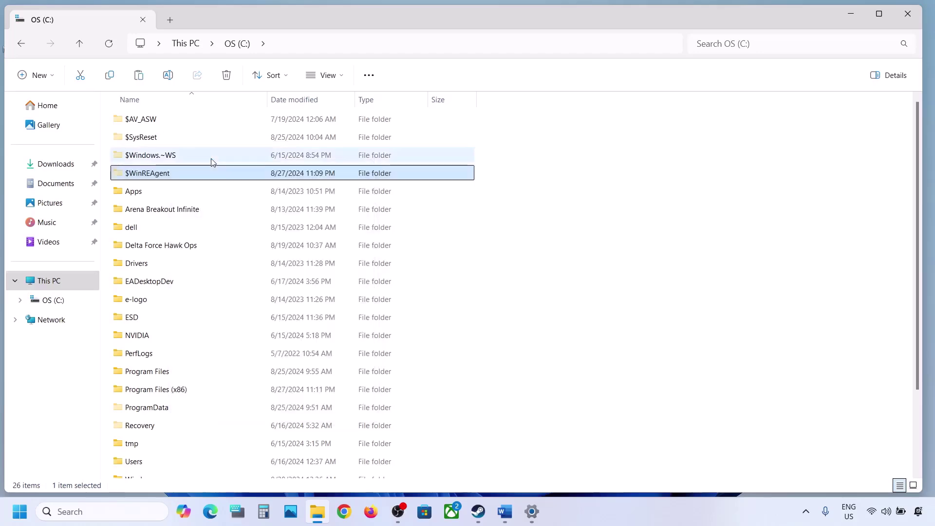
key(super+d)
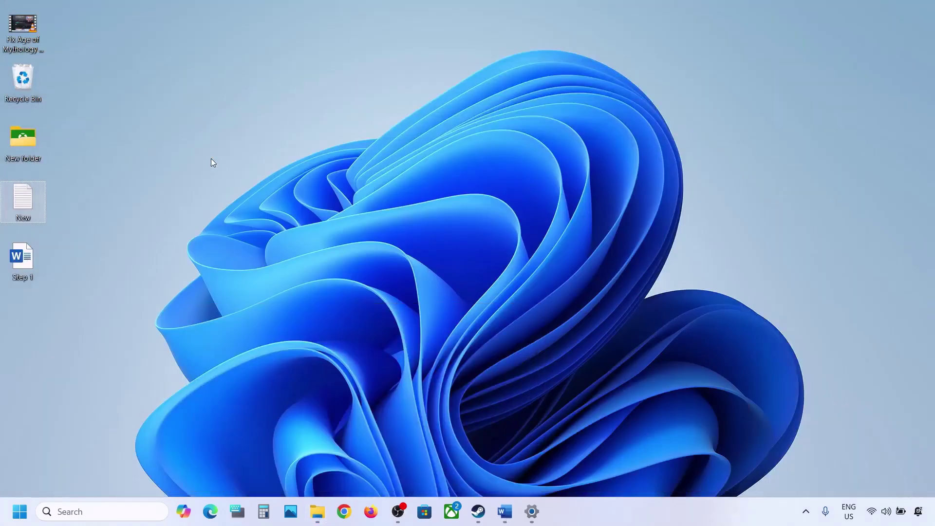
click(211, 159)
key(ctrl+v)
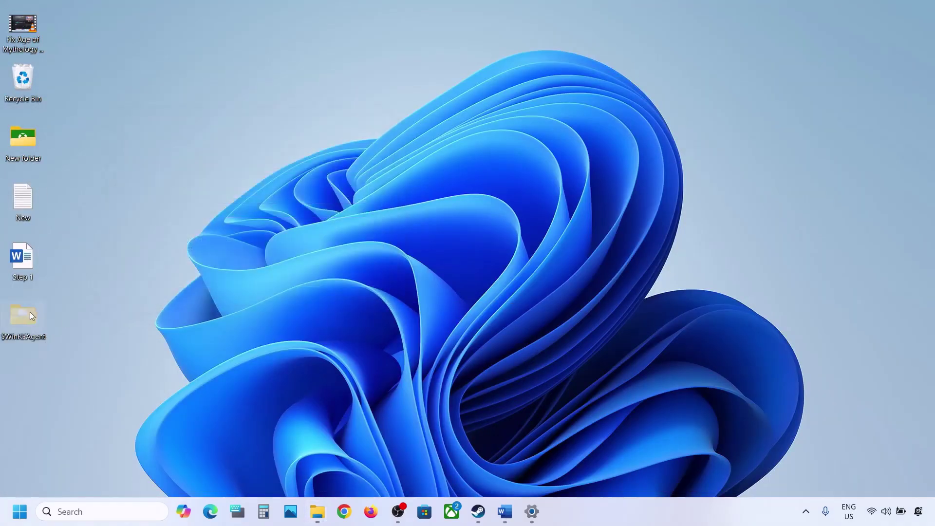
- Delete the original $WinREAgent folder from the C: drive
click(317, 511)
right_click(160, 176)
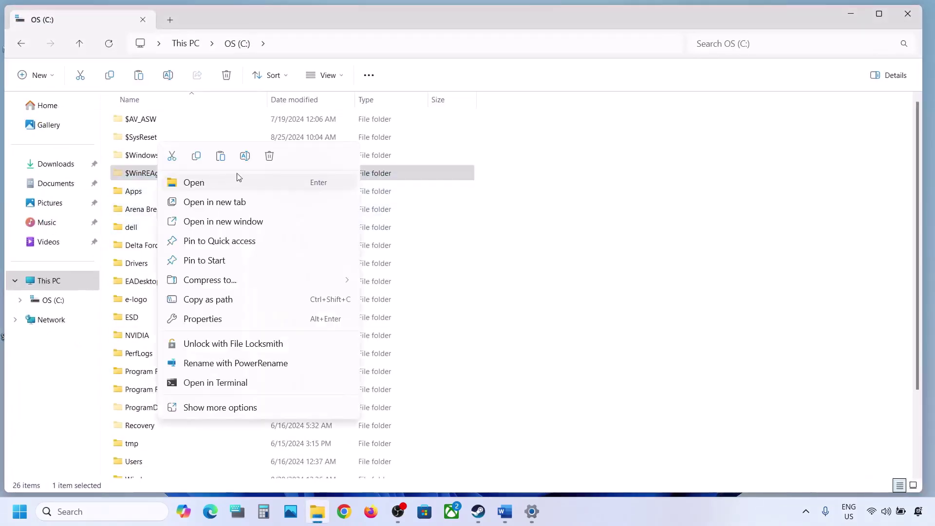
click(271, 159)
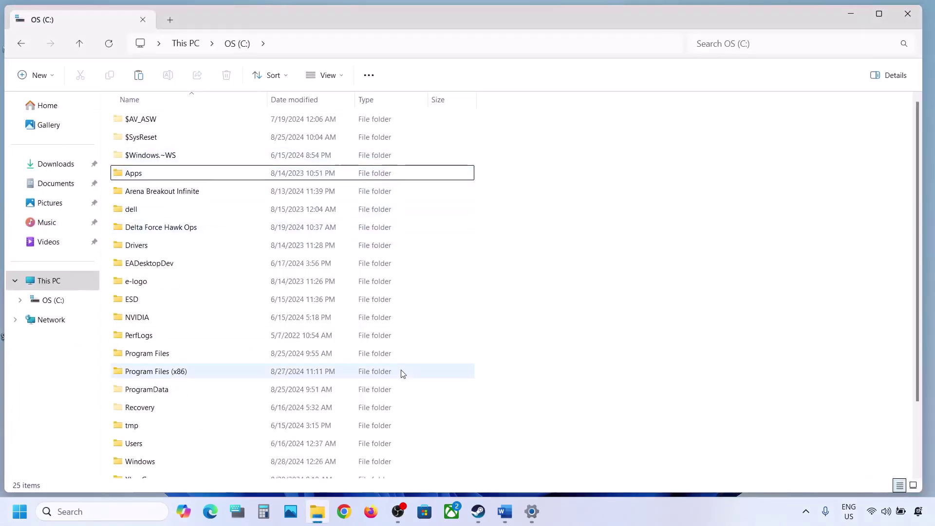
key(alt+Tab)
- Maximize Settings, go back to Windows Update and run Check for updates
key(super+Up)
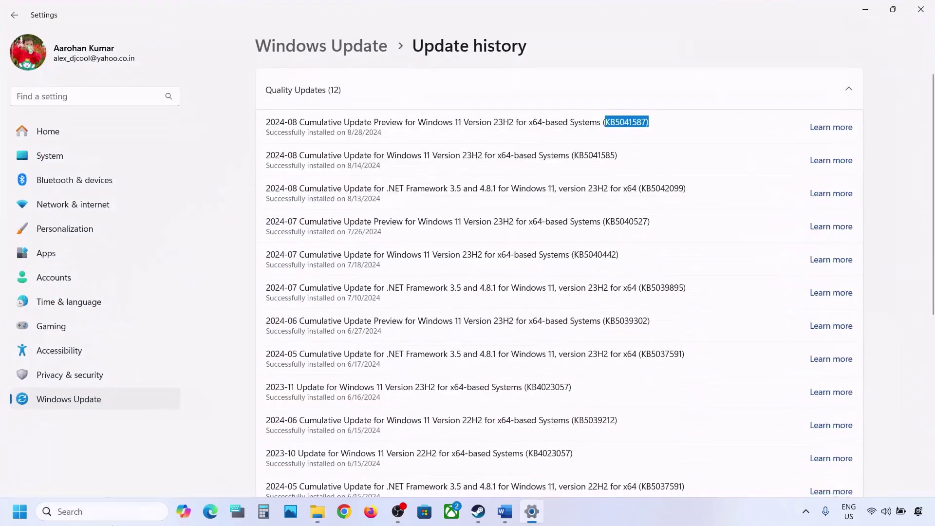
click(74, 402)
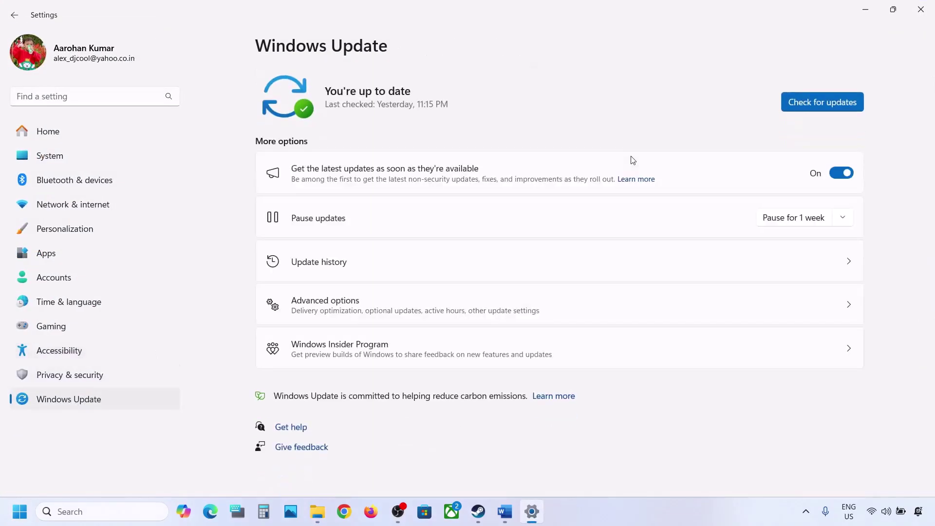
click(817, 106)
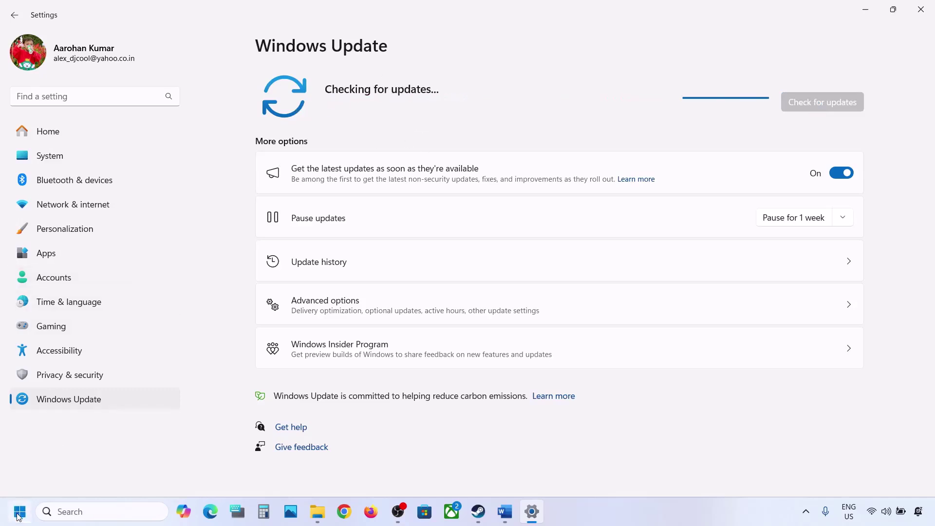
key(super)
click(354, 471)
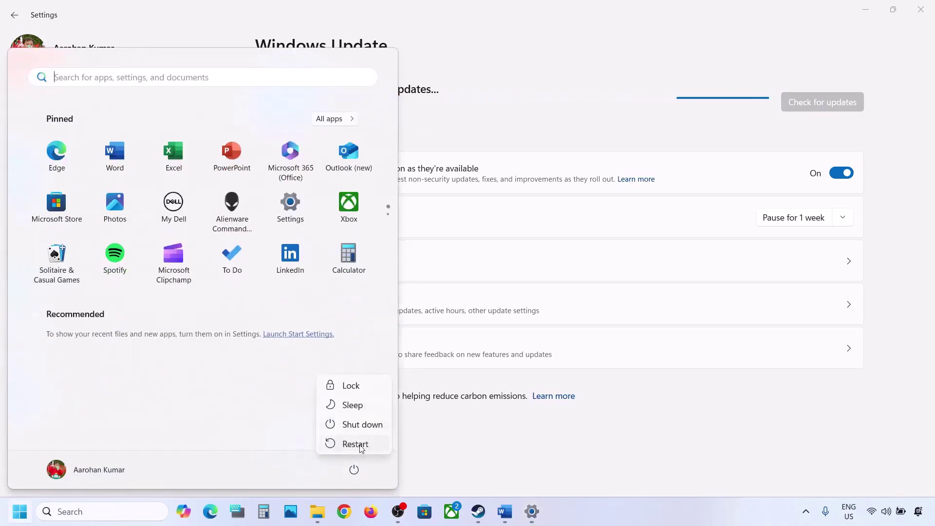
key(Escape)
- Cut $WinREAgent from the desktop, paste it back into C:, and close File Explorer
click(871, 7)
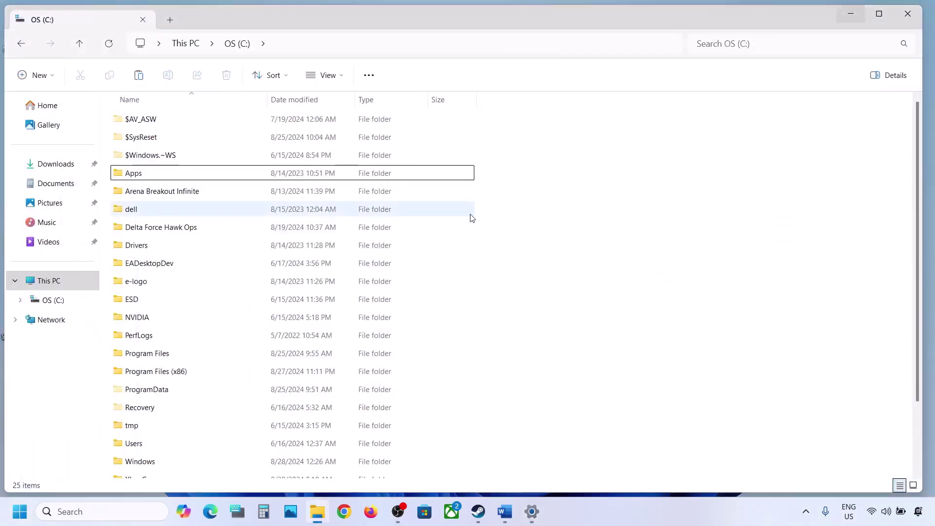
key(super+d)
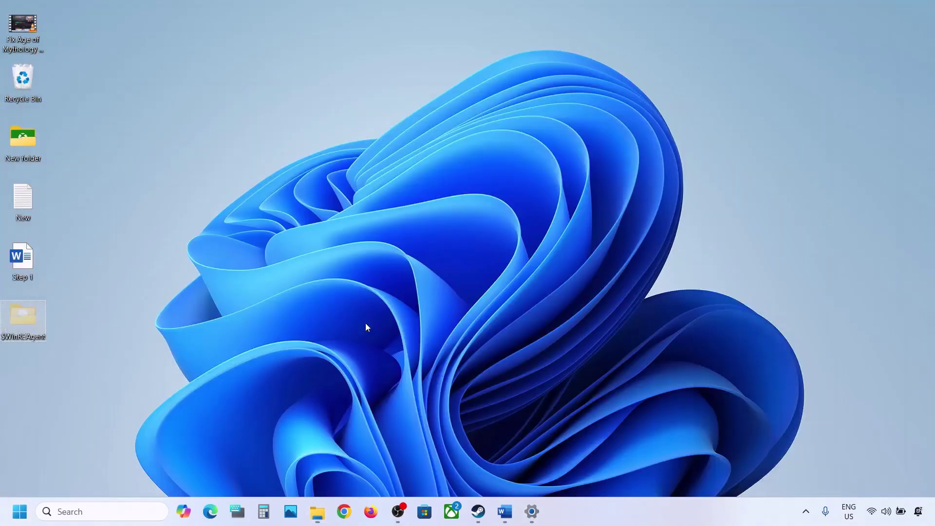
right_click(31, 321)
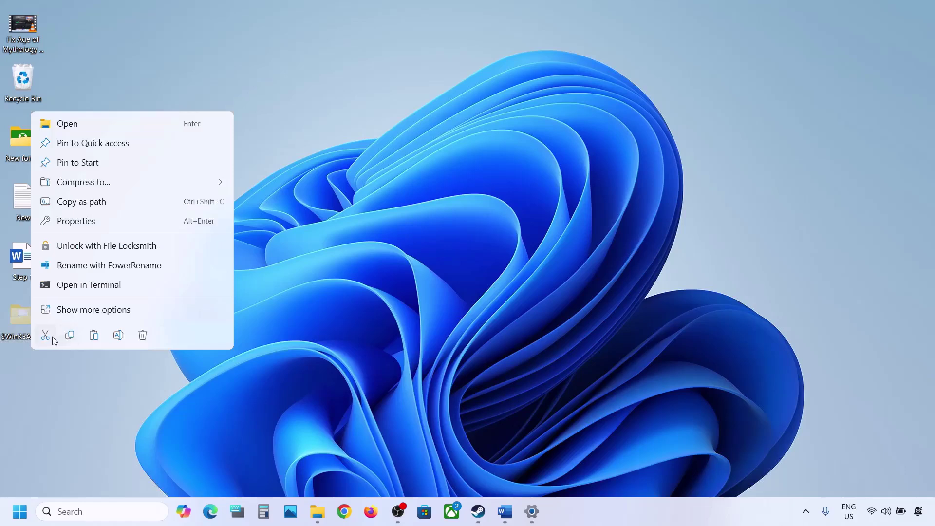
click(53, 338)
click(318, 512)
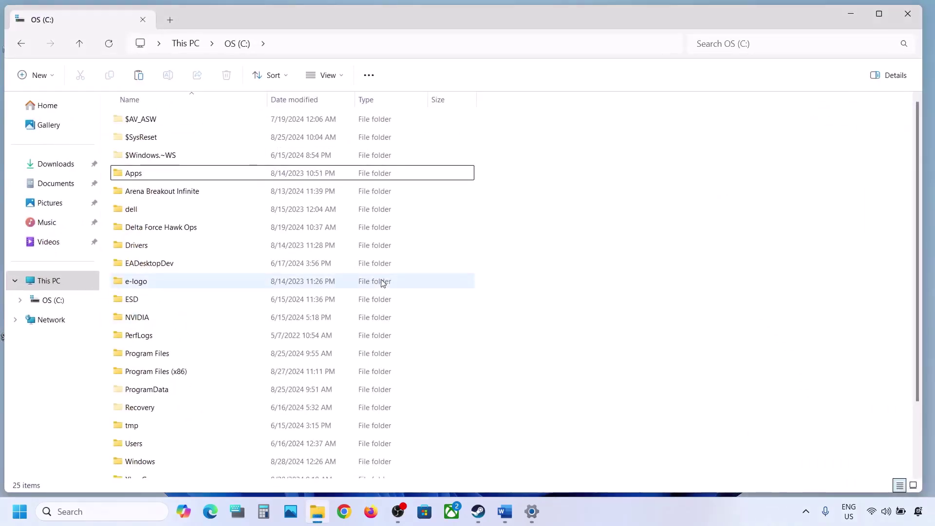
key(ctrl+v)
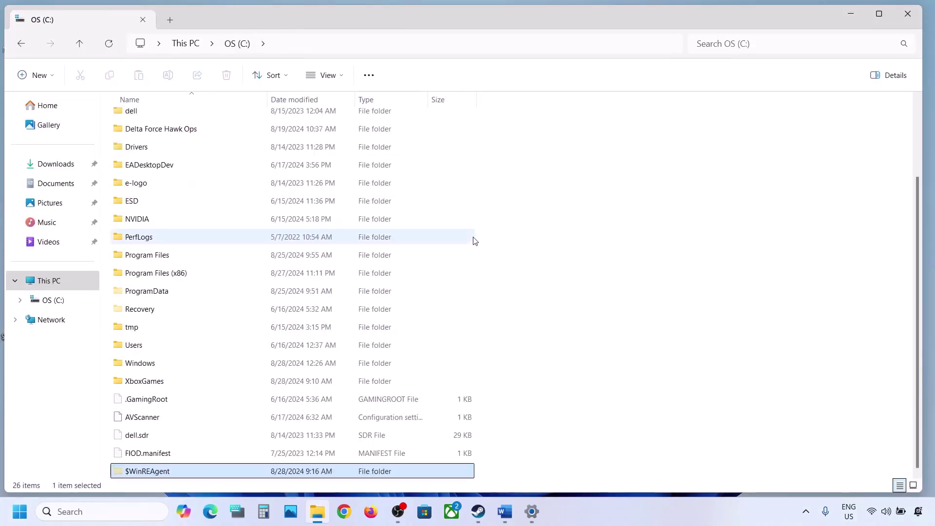
click(909, 14)
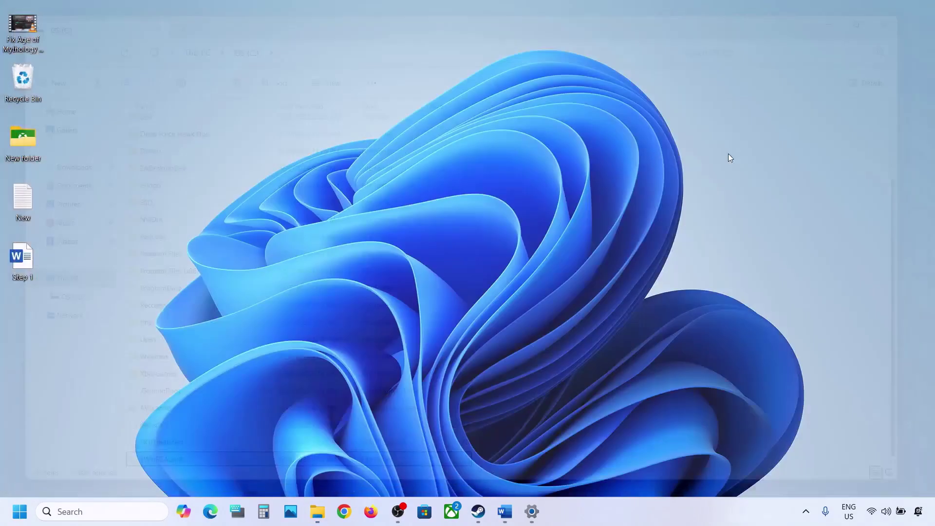
- Scroll the fix-steps notes and mark the Step 3 heading
click(512, 511)
scroll(179, 300, down, 3)
drag(135, 294, 36, 293)
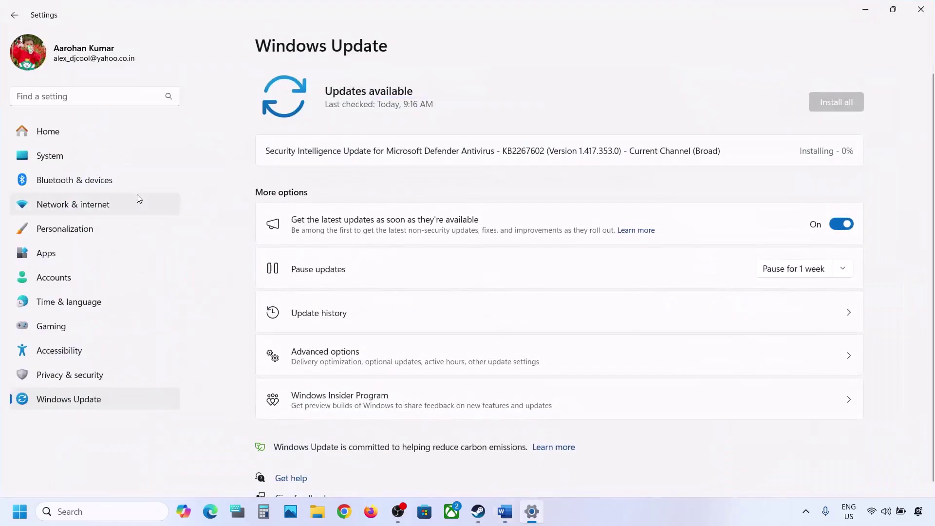
- Run the Windows Update troubleshooter from System > Troubleshoot > Other troubleshooters
click(68, 163)
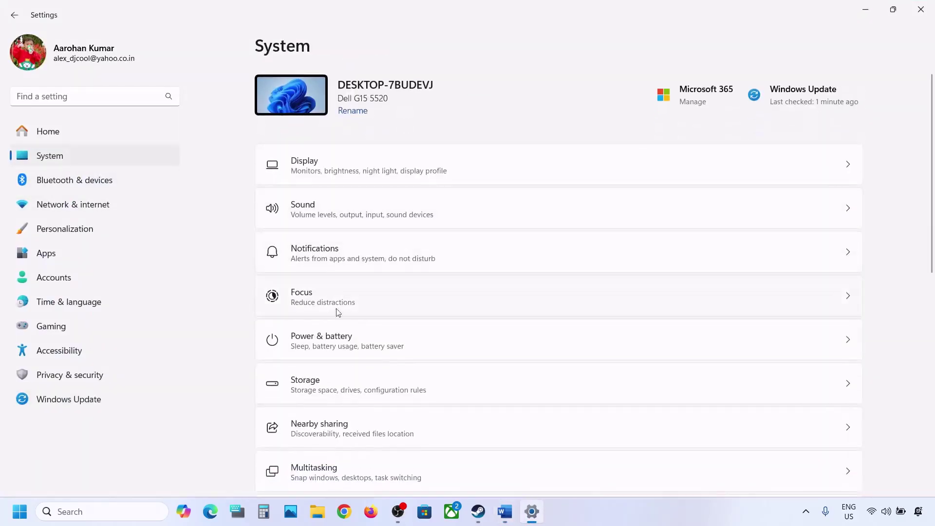
scroll(338, 312, down, 3)
scroll(352, 385, down, 3)
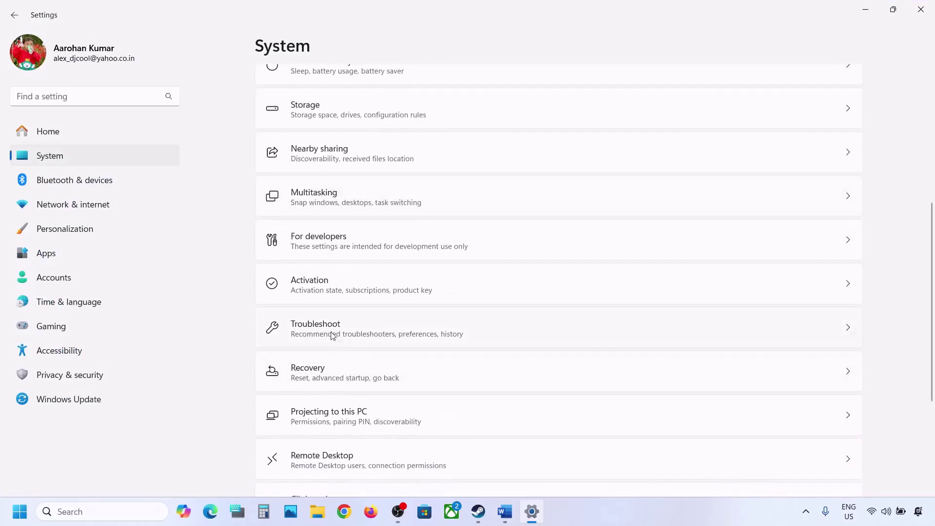
click(349, 341)
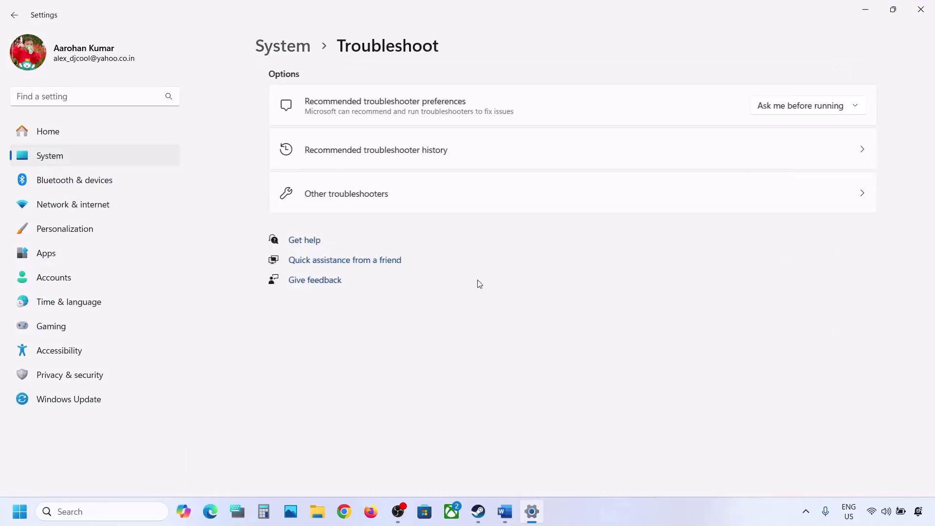
click(371, 204)
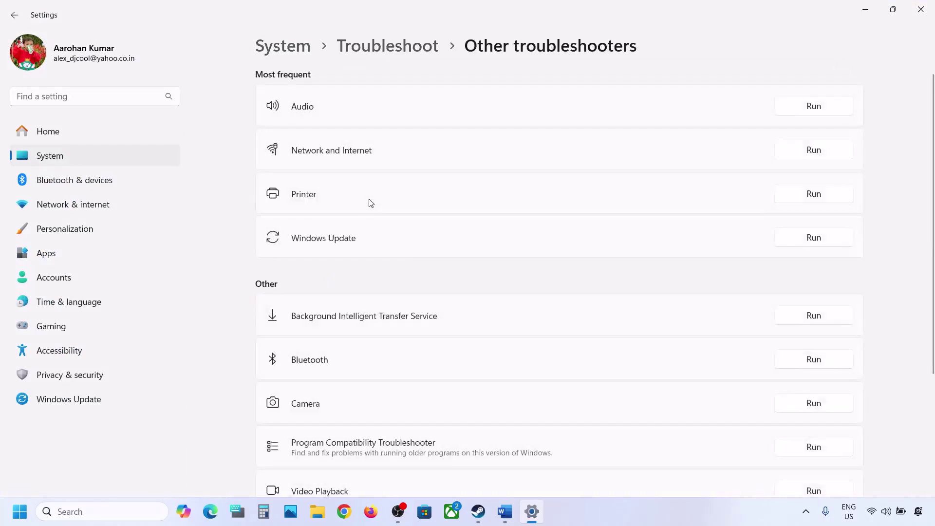
click(828, 243)
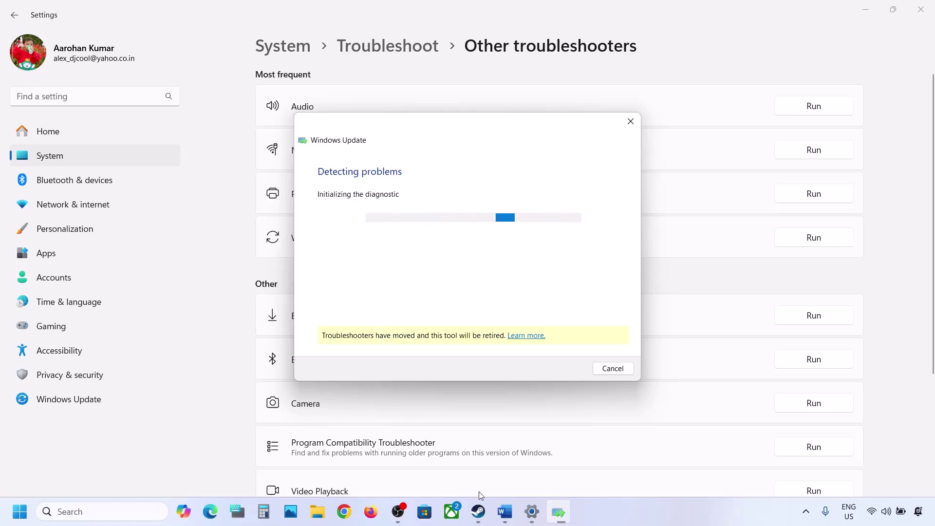
- Highlight the Step 4 instruction in the notes, then search 'services' and open Services
click(504, 518)
scroll(320, 321, down, 2)
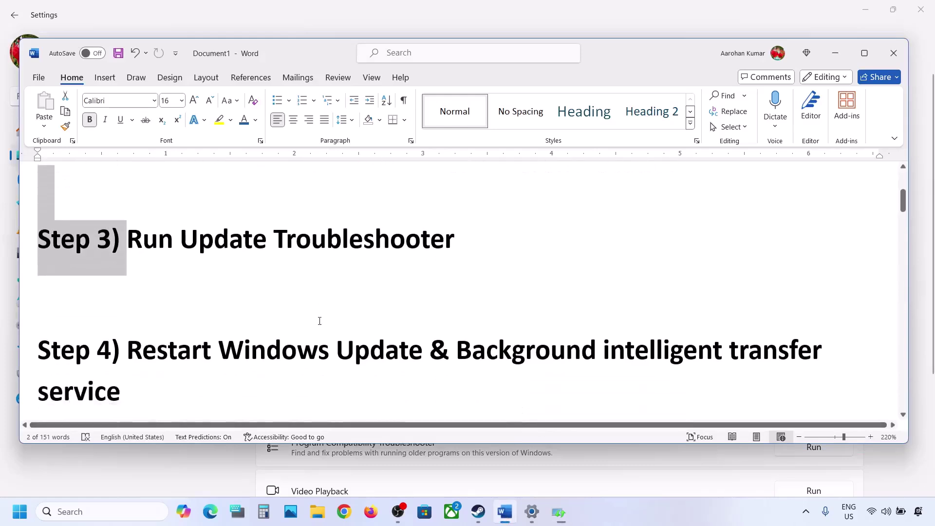
drag(128, 313, 728, 314)
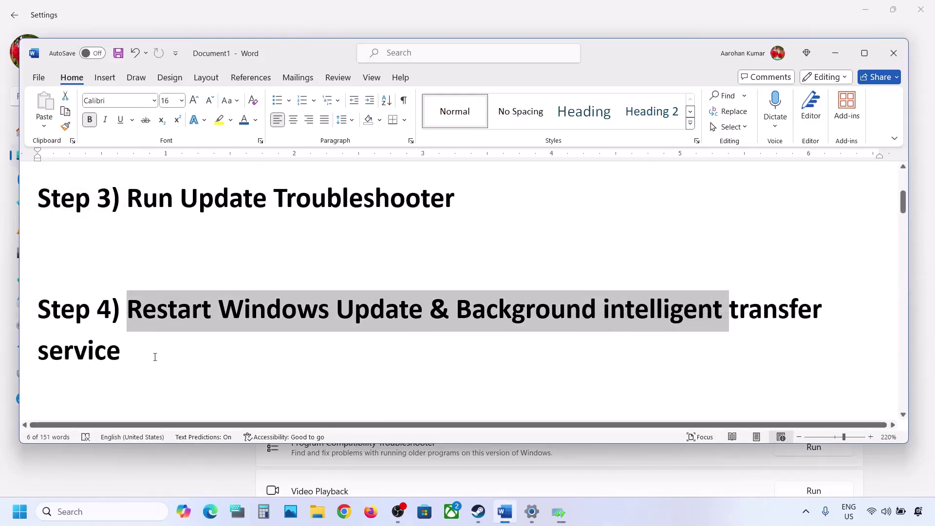
click(108, 512)
text(services)
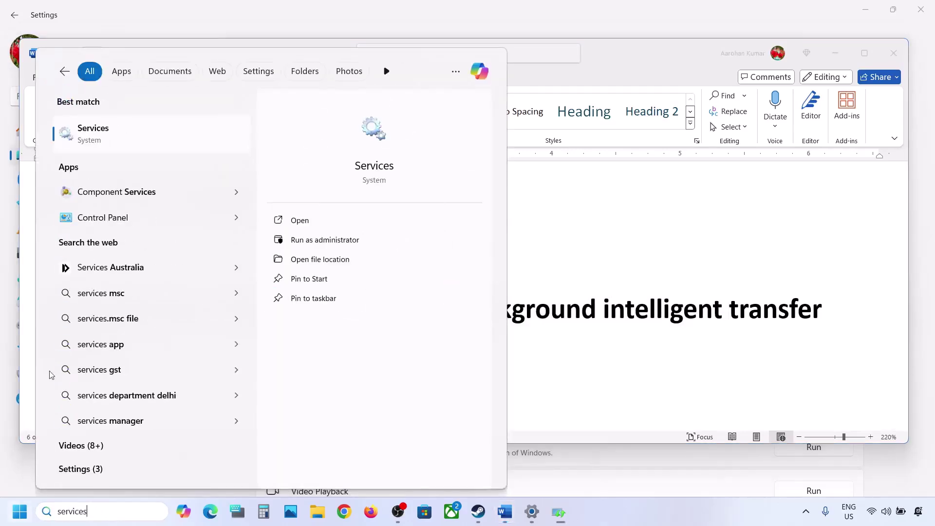
click(102, 129)
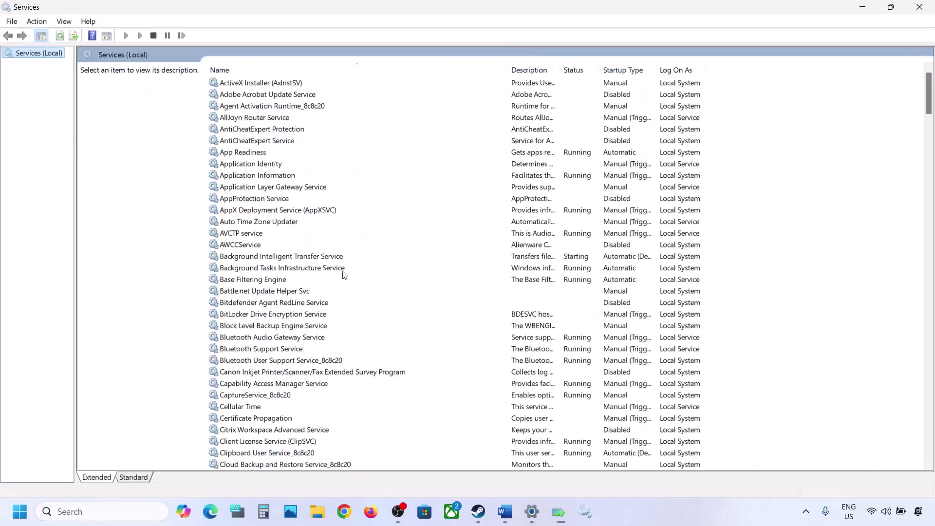
- Set the Windows Update service's startup type to Automatic and apply it
click(319, 325)
key(w)
scroll(319, 329, down, 8)
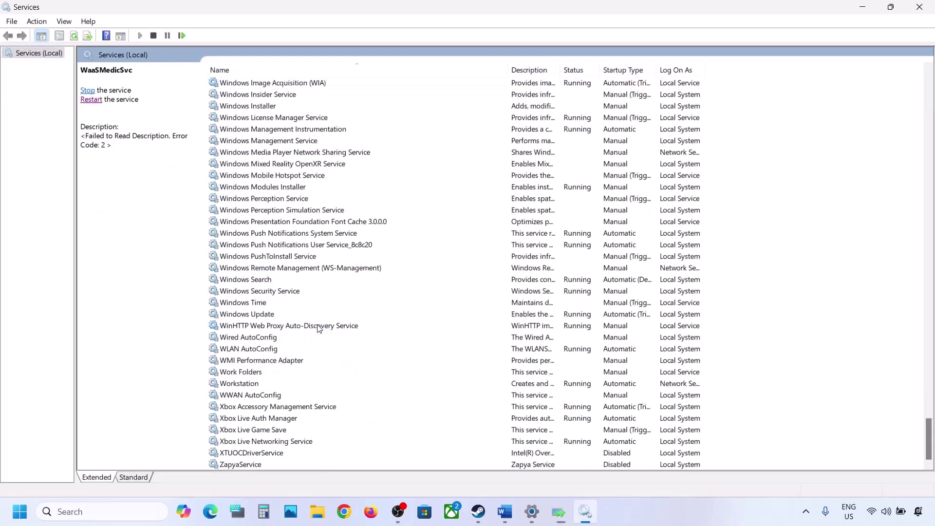
click(256, 316)
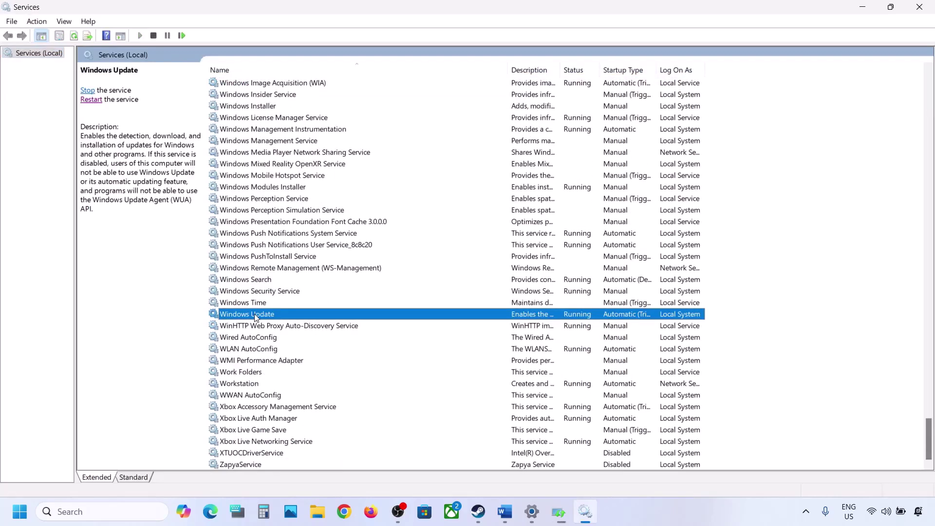
double_click(330, 319)
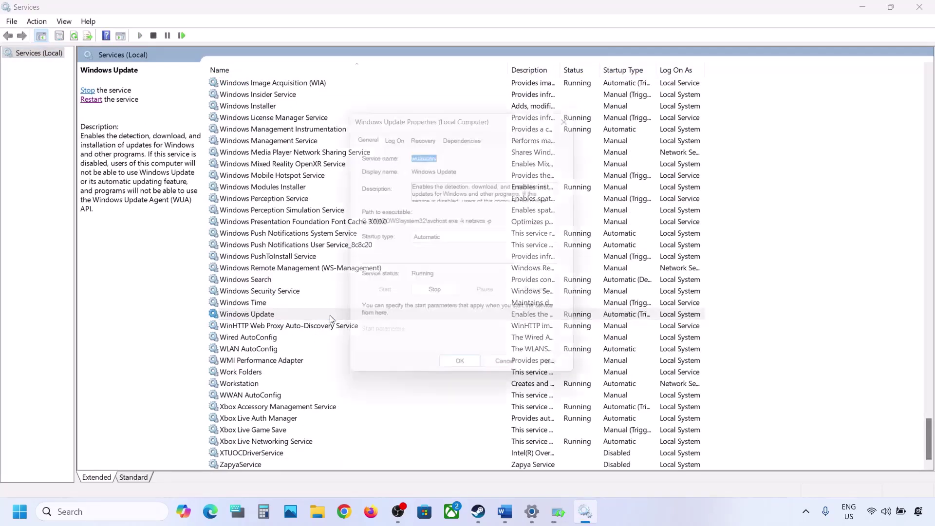
click(440, 242)
click(441, 263)
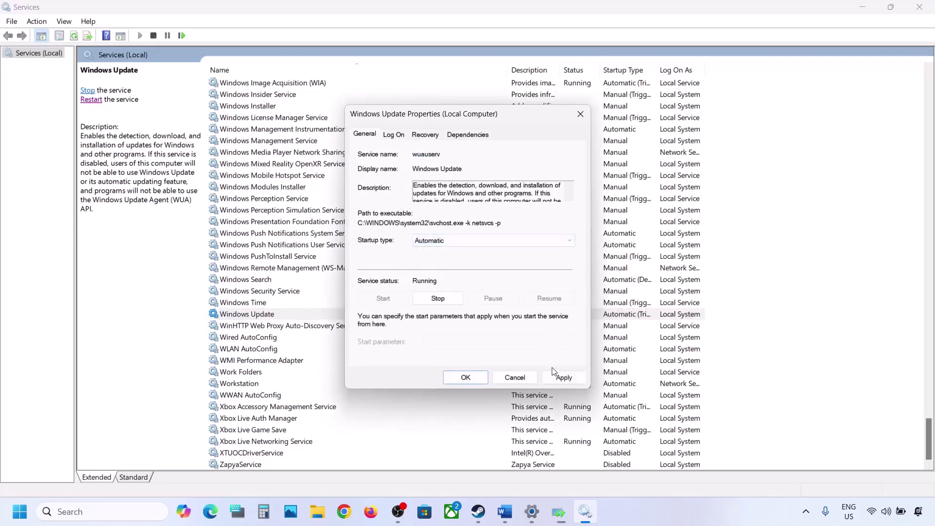
click(564, 378)
click(465, 378)
- Dismiss the troubleshooter results and restart the Windows Update service
click(244, 314)
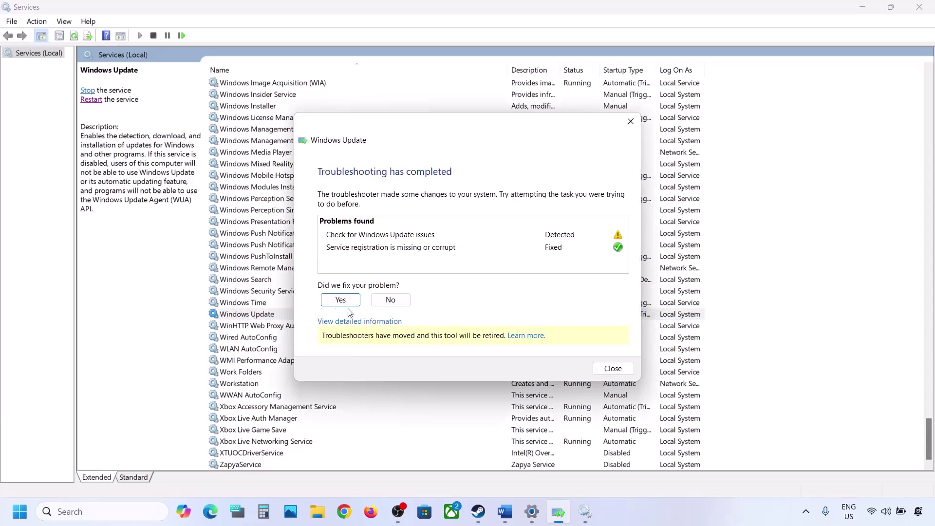
click(614, 368)
right_click(258, 317)
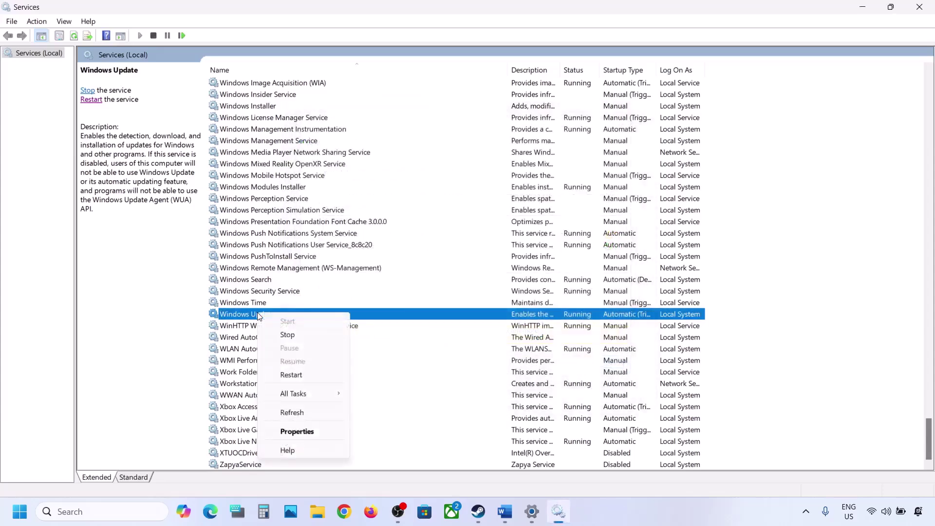
click(290, 374)
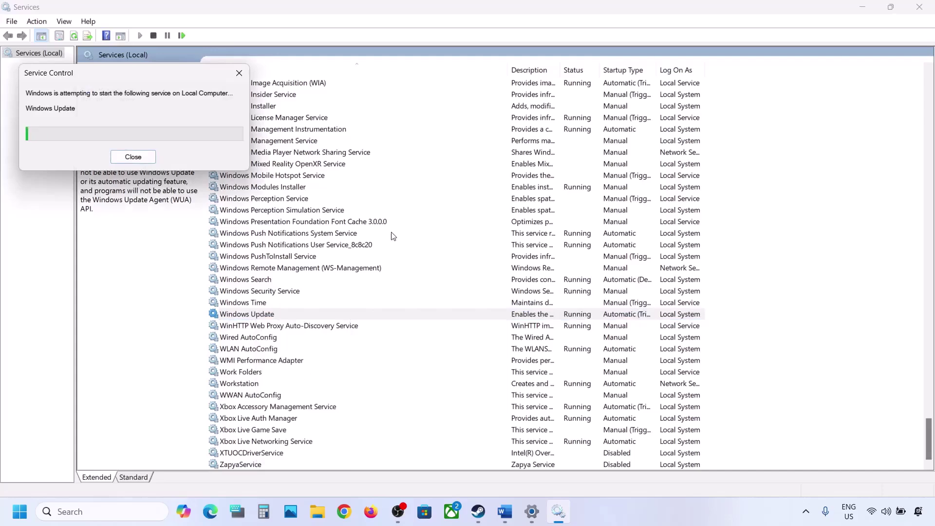
- Jump to Background Intelligent Transfer Service in the services list
click(293, 257)
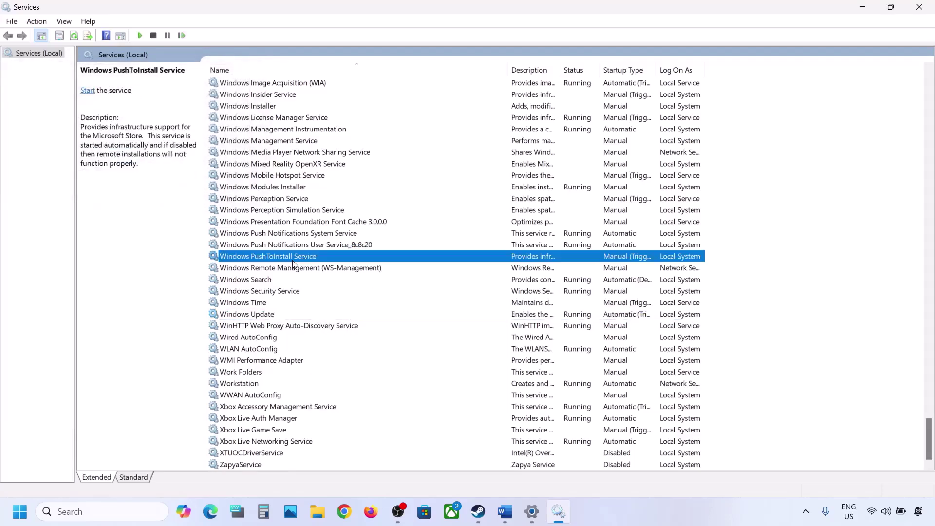
key(b)
scroll(293, 265, up, 5)
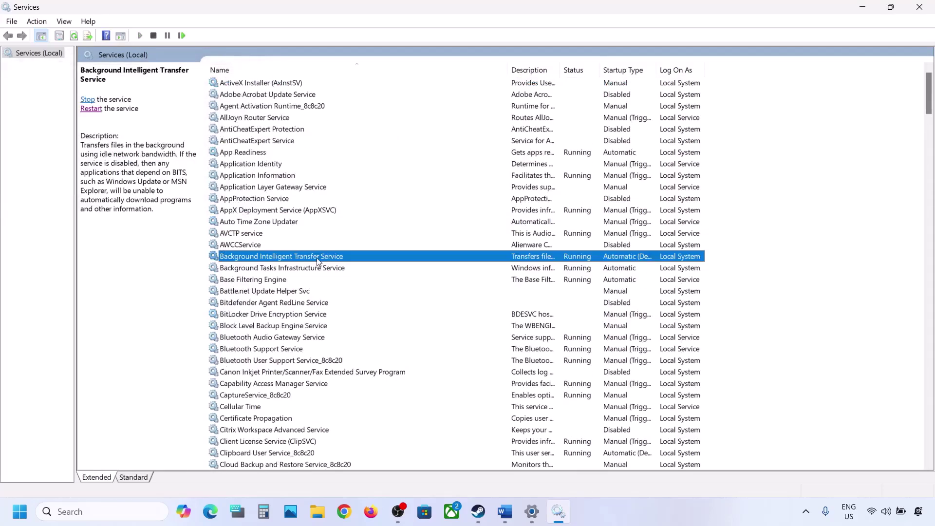
- Give Background Intelligent Transfer Service Automatic startup, then Restart it from its context menu
double_click(318, 258)
click(456, 239)
click(451, 263)
click(553, 378)
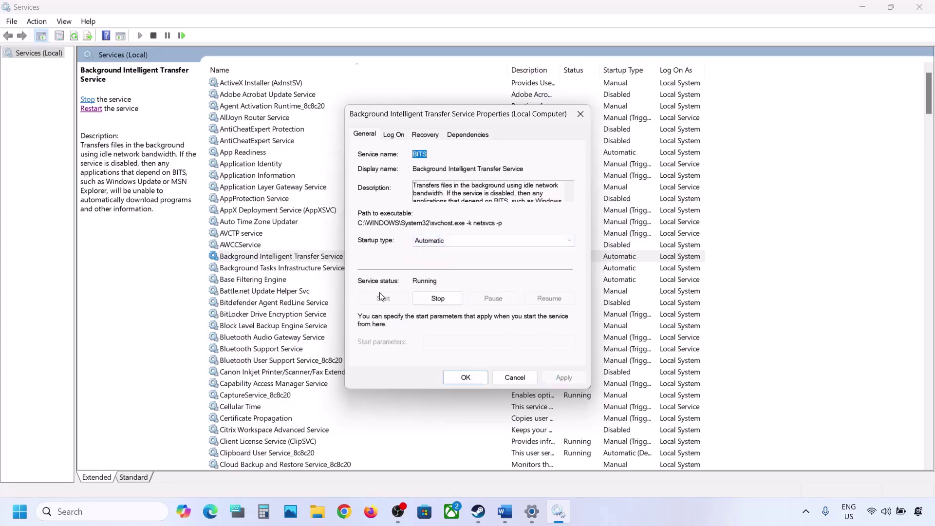
click(457, 381)
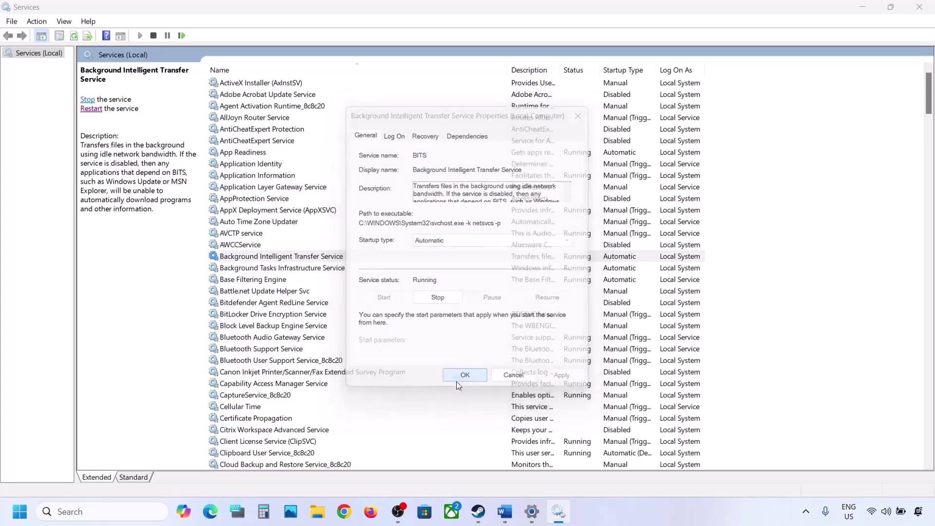
right_click(298, 262)
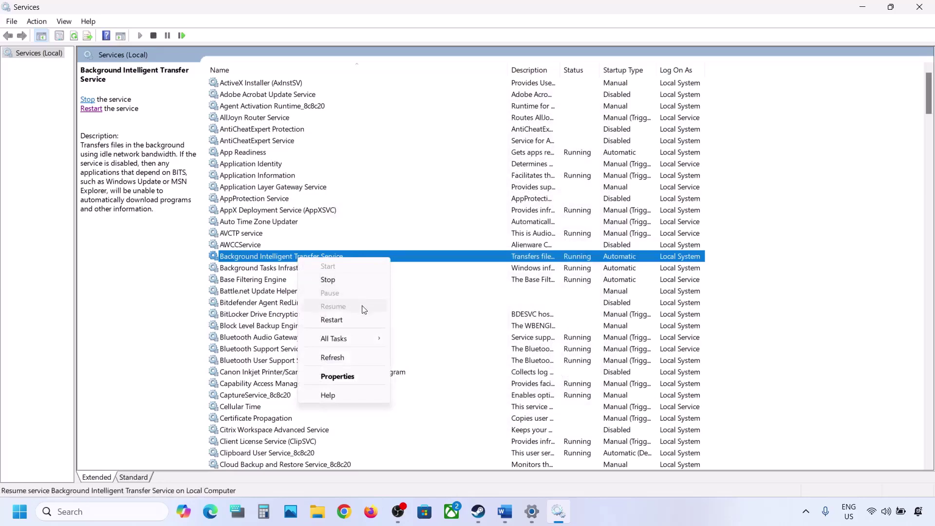
click(332, 320)
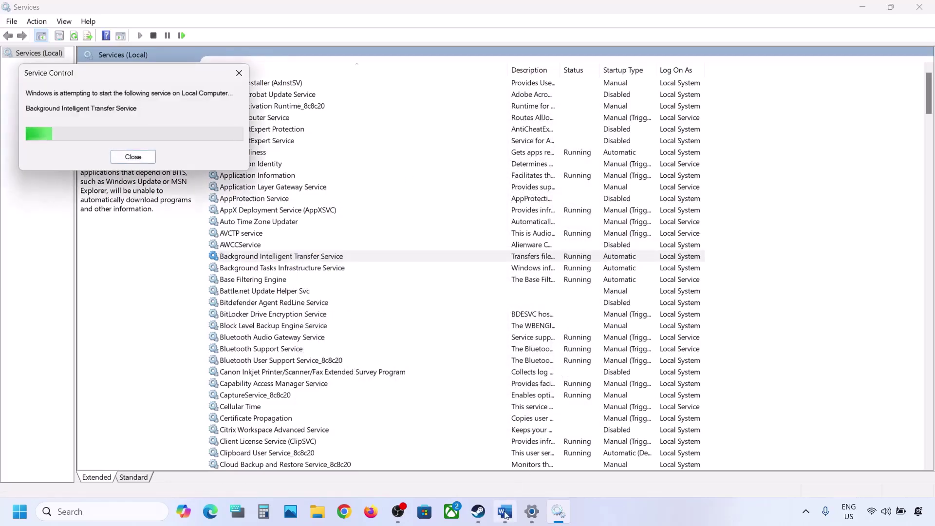
mouse_move(506, 515)
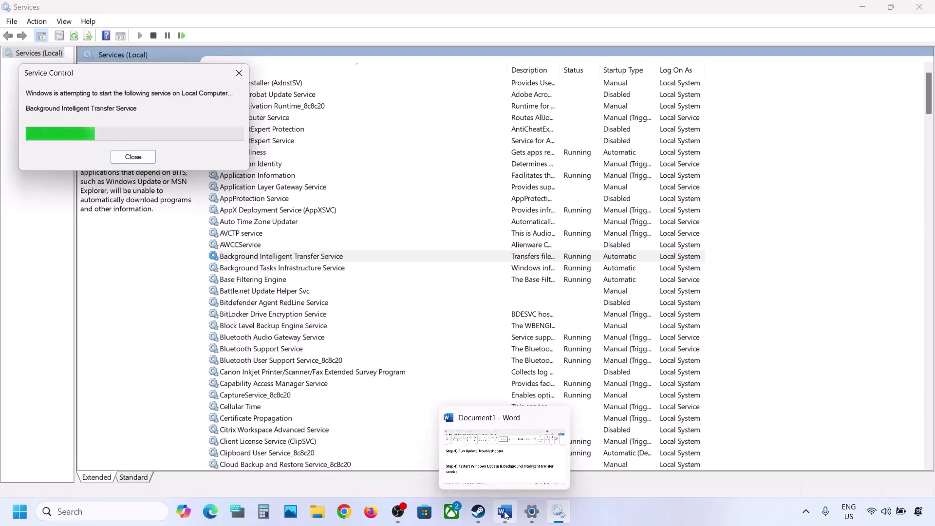
- Copy the Windows 11 download link from Step 5 of the Word list and switch to Chrome
click(506, 512)
scroll(337, 379, down, 4)
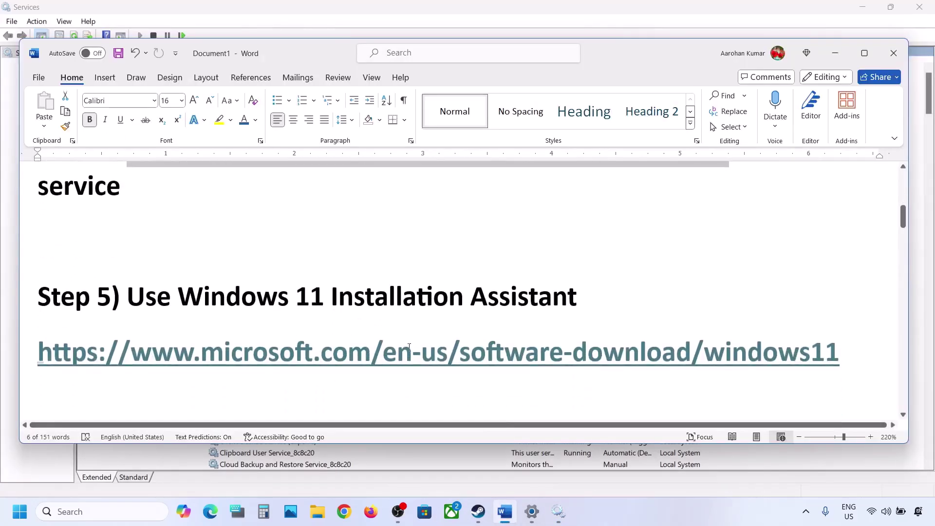
drag(856, 359, 57, 377)
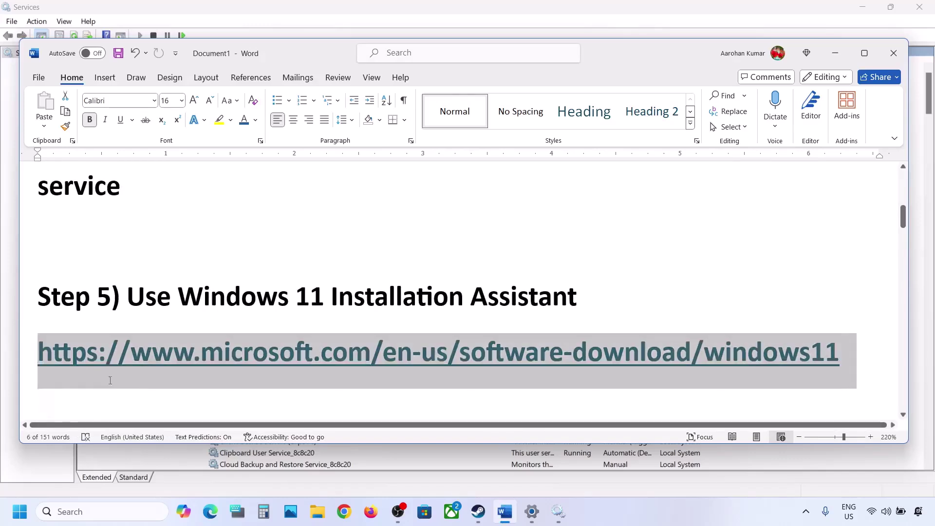
right_click(192, 344)
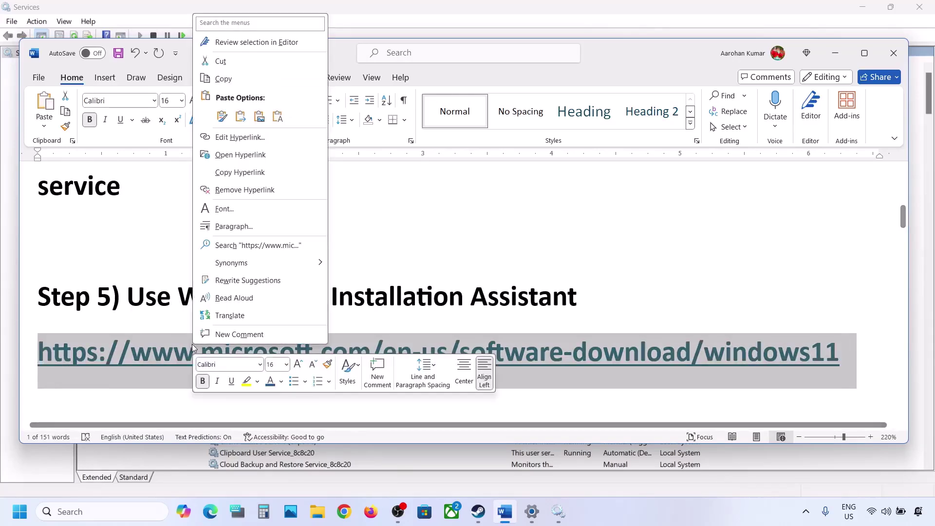
click(226, 85)
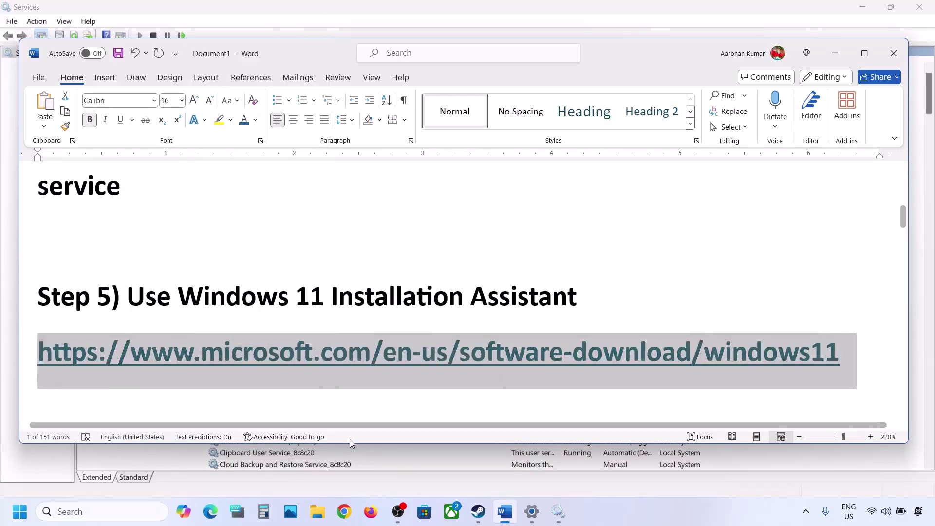
click(344, 508)
- Load the pasted Windows 11 download page, then download and launch the Installation Assistant
key(ctrl+v)
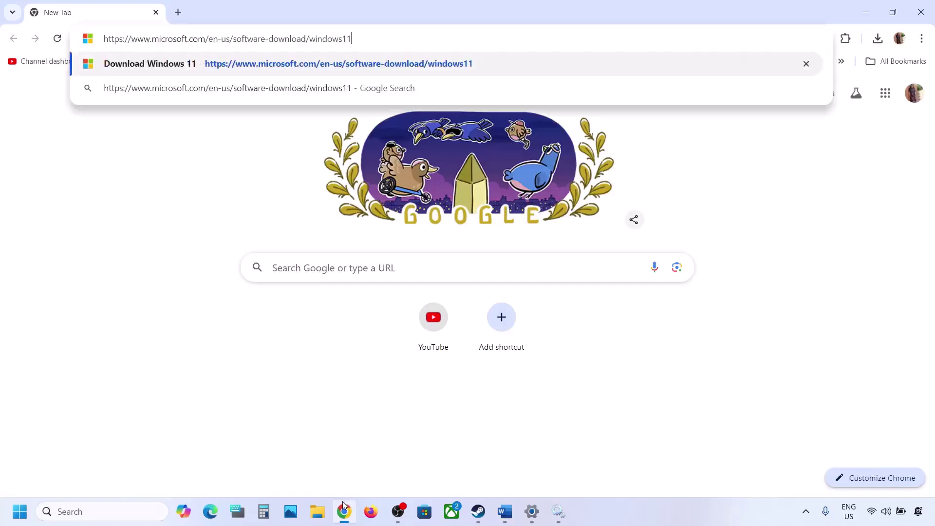
key(Return)
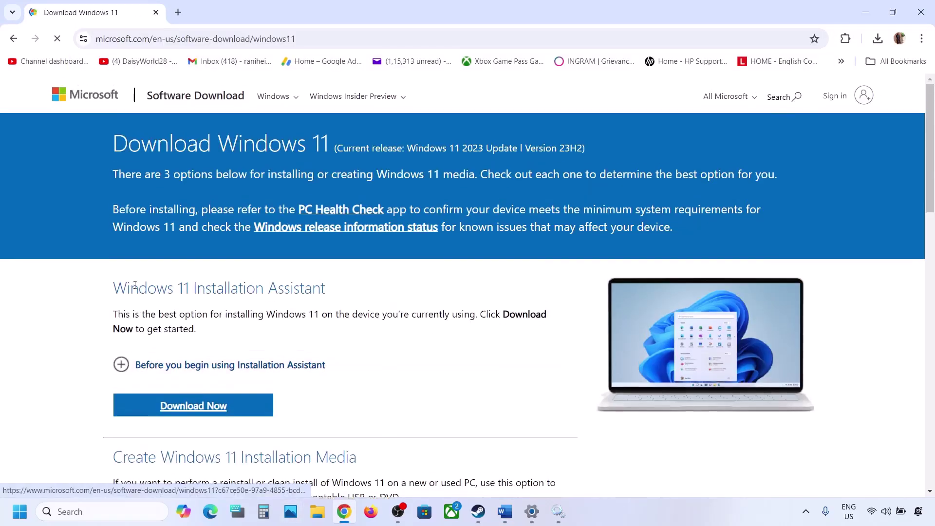
drag(115, 334, 360, 332)
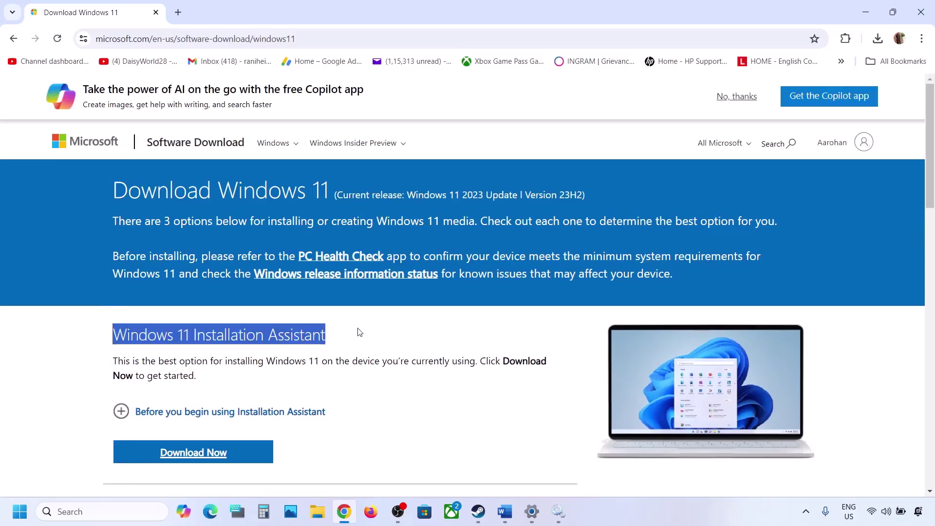
scroll(360, 332, down, 3)
click(210, 289)
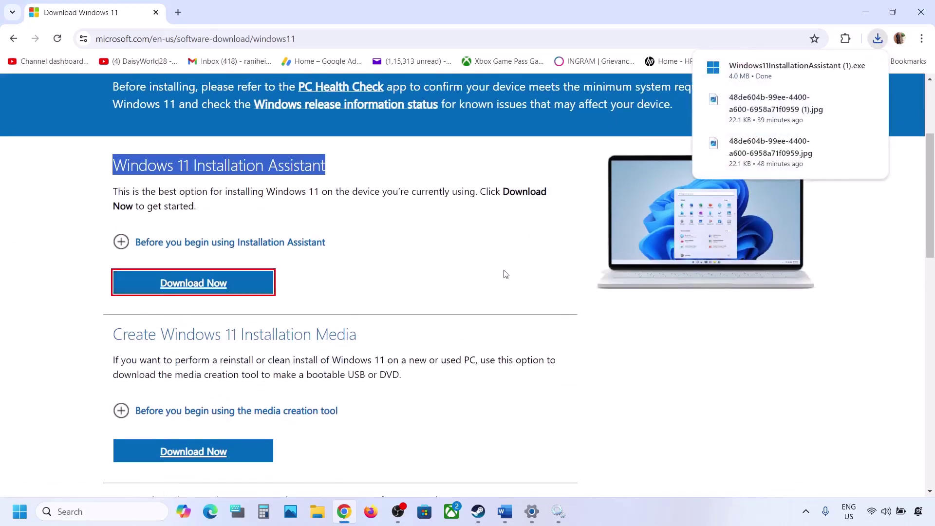
click(754, 63)
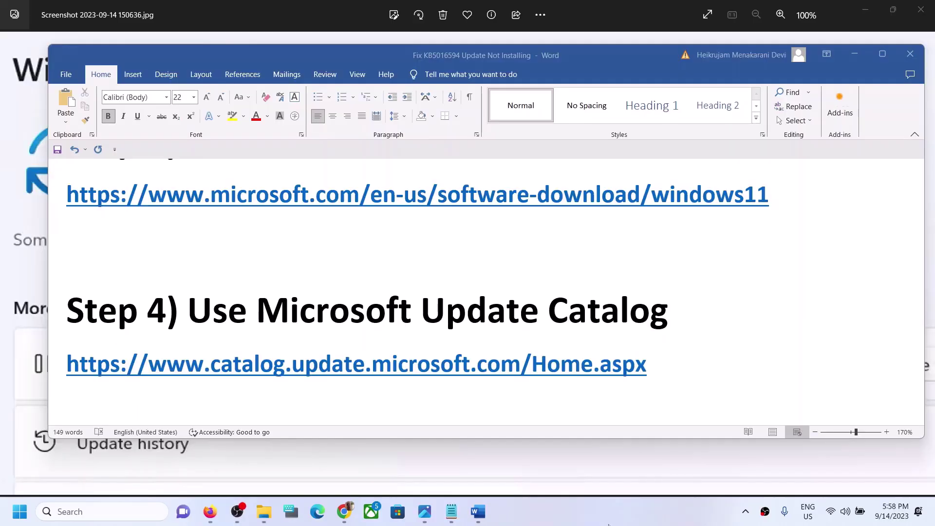
- Copy the Step 4 Microsoft Update Catalog link from Word and start a new Chrome window
click(197, 307)
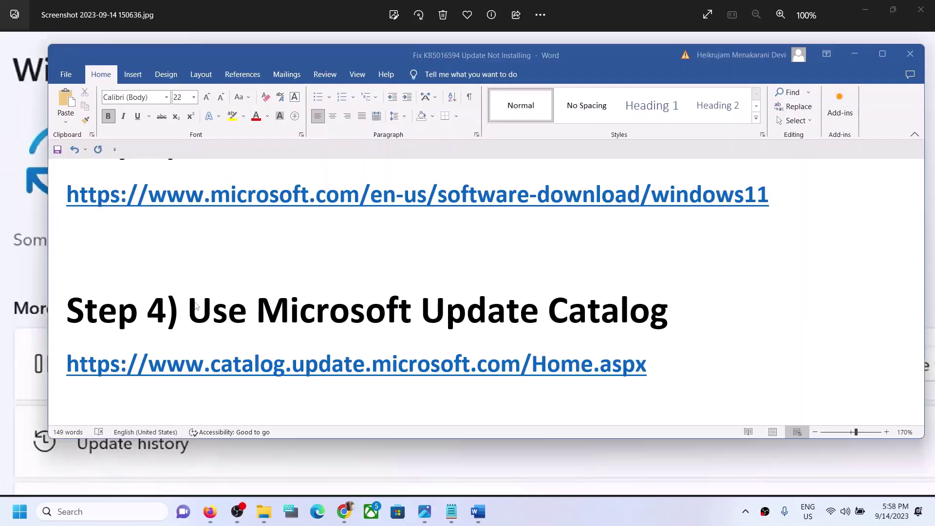
drag(196, 311, 640, 313)
drag(674, 361, 73, 366)
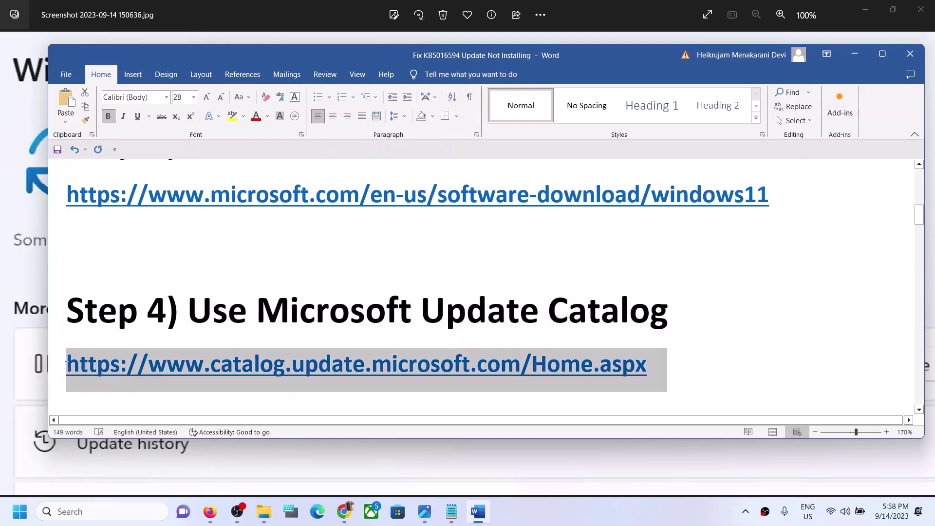
right_click(164, 366)
click(190, 169)
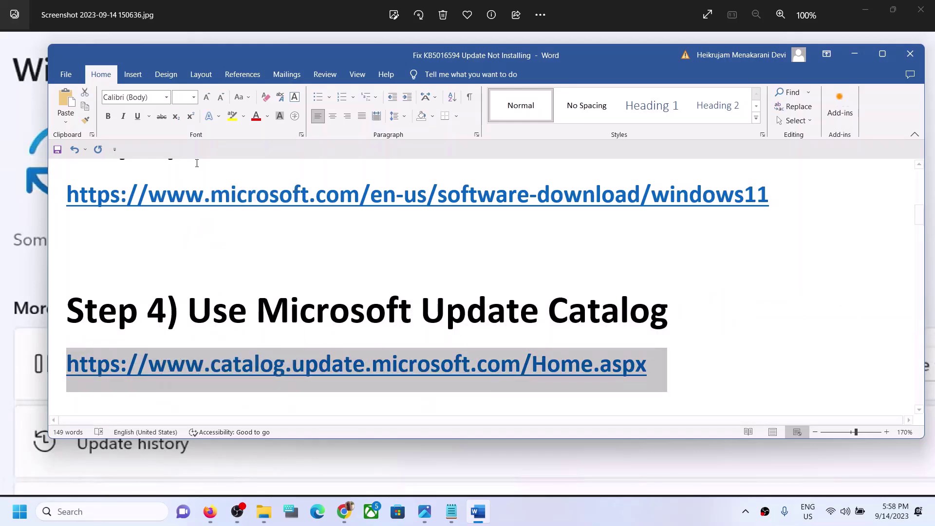
right_click(344, 512)
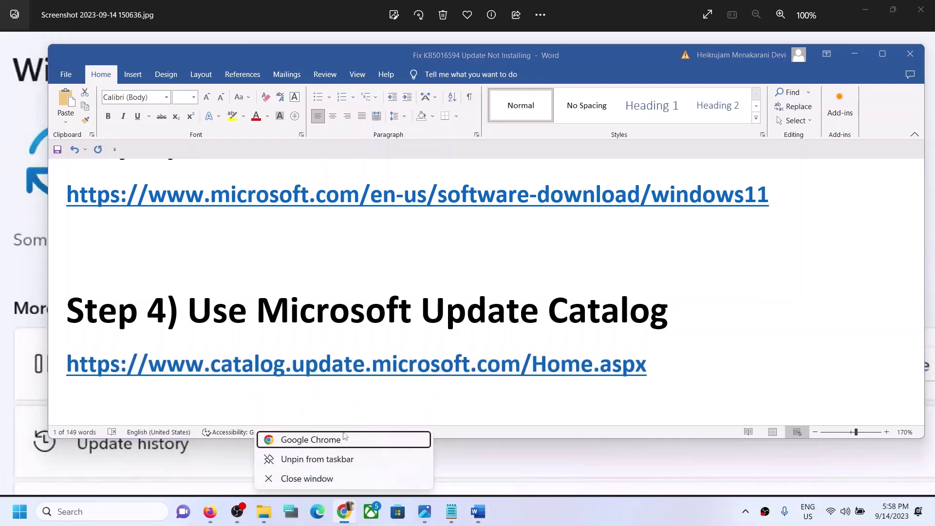
click(309, 438)
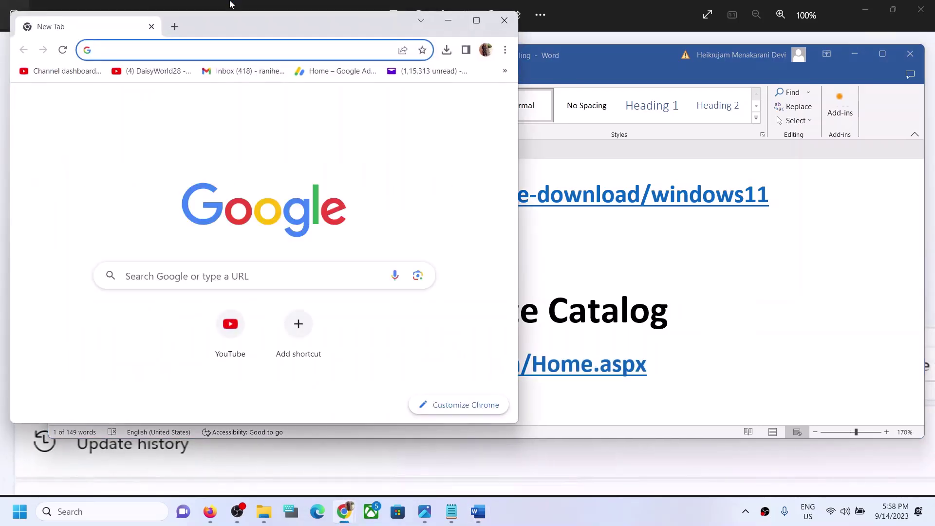
- Load the Microsoft Update Catalog home page from the pasted link and maximize Chrome
key(ctrl+v)
key(Return)
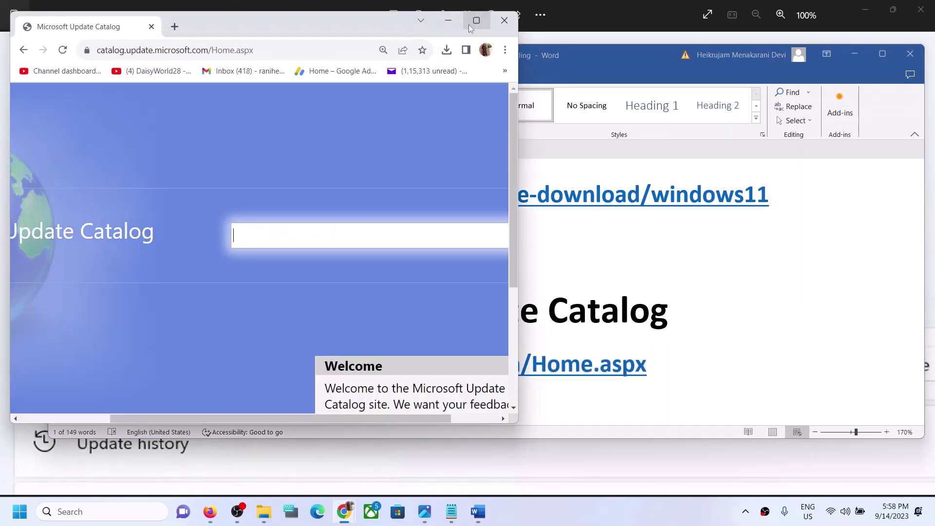
click(477, 20)
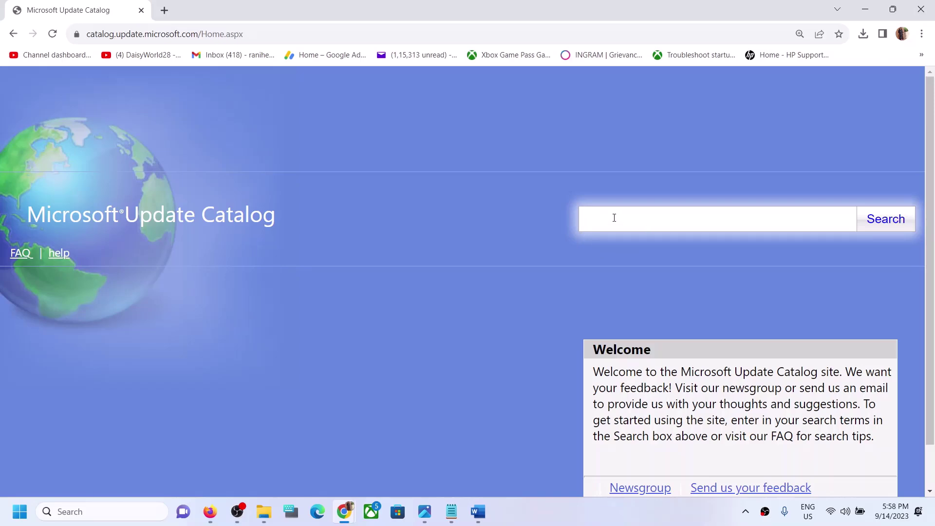
- Find KB5030219 as the latest cumulative update in Windows Update history and select its number
key(super+i)
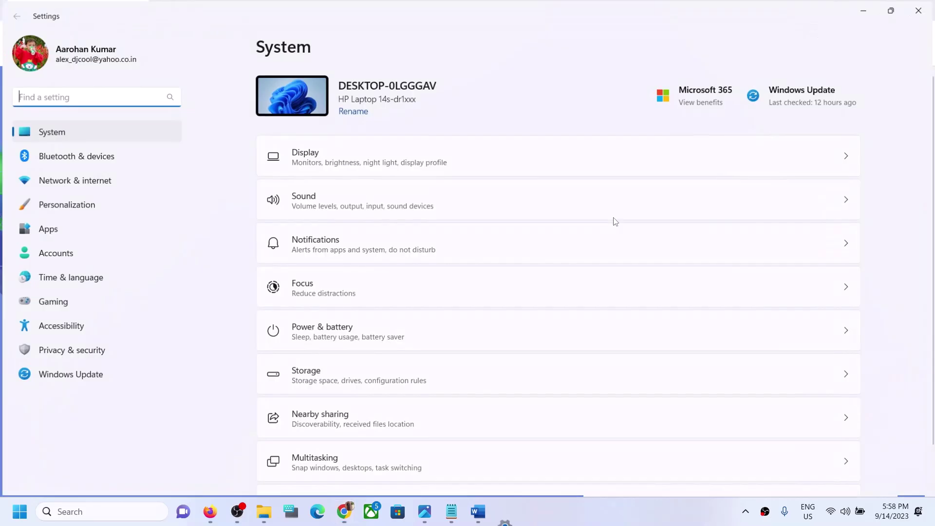
click(76, 376)
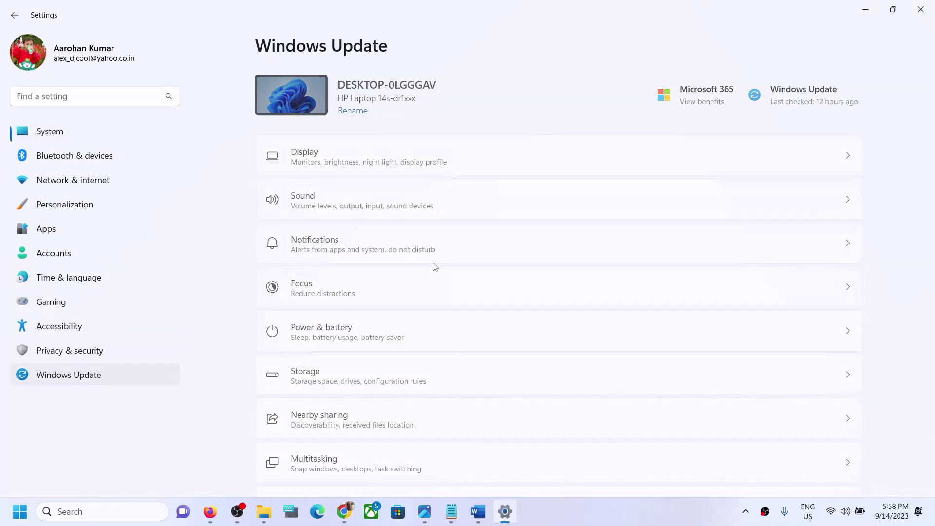
click(341, 271)
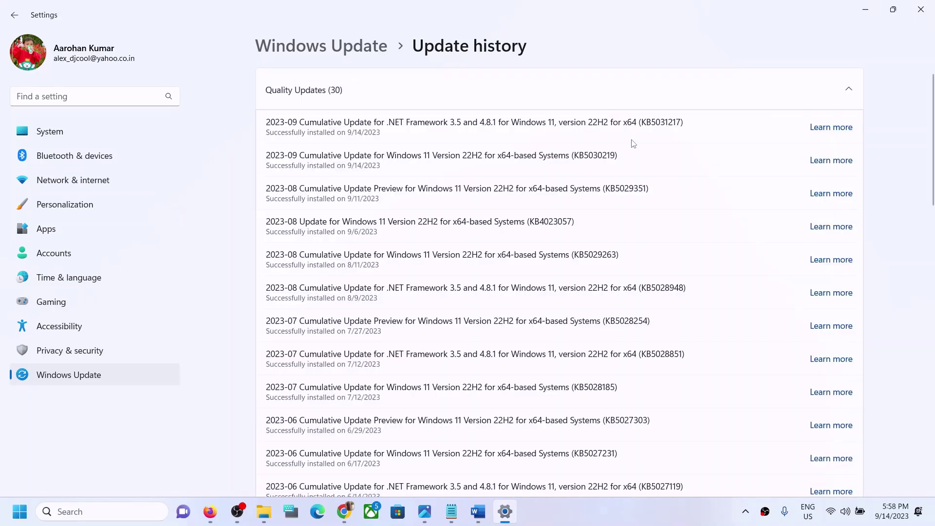
double_click(600, 155)
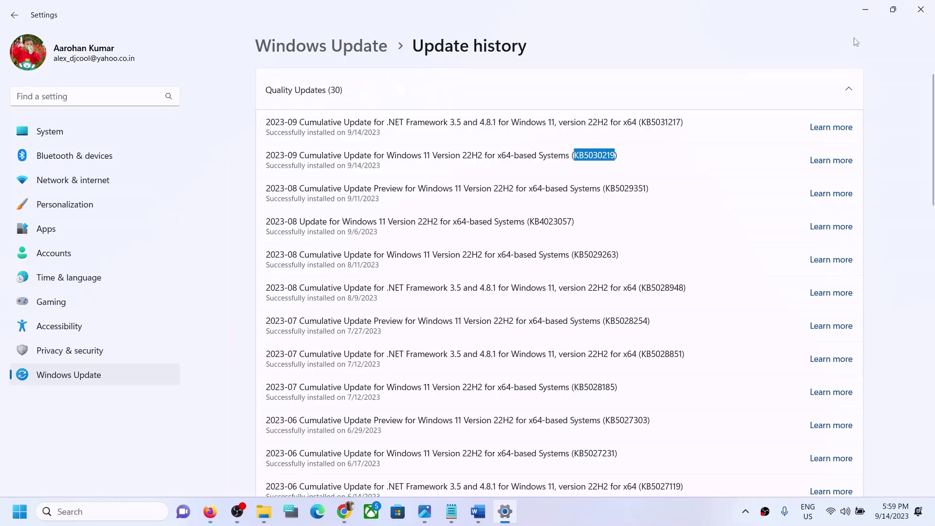
click(867, 12)
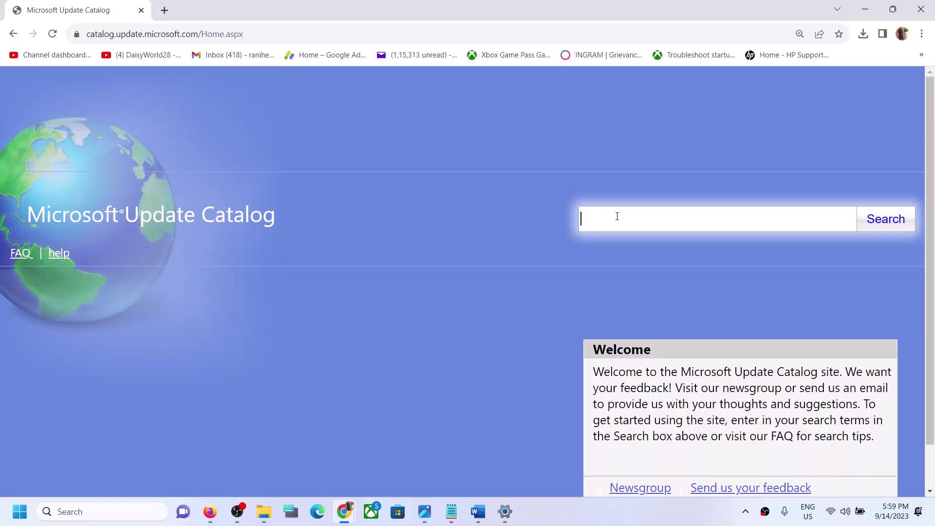
- Search the catalog for KB5030219 to list its Windows 11 22H2 arm64 and x64 updates
key(ctrl+v)
drag(666, 217, 516, 220)
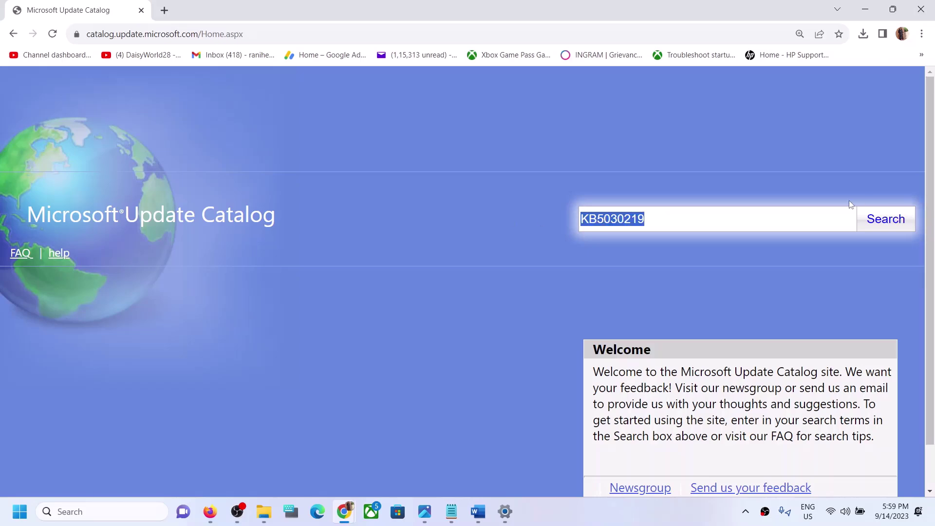
click(877, 219)
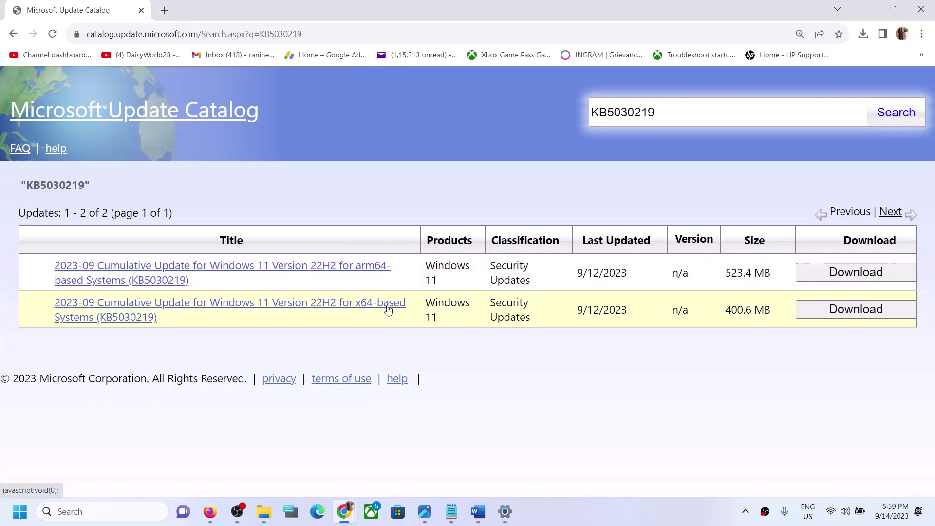
- Check System > About in Settings, confirming a 64-bit OS on an x64-based processor
key(alt+Tab)
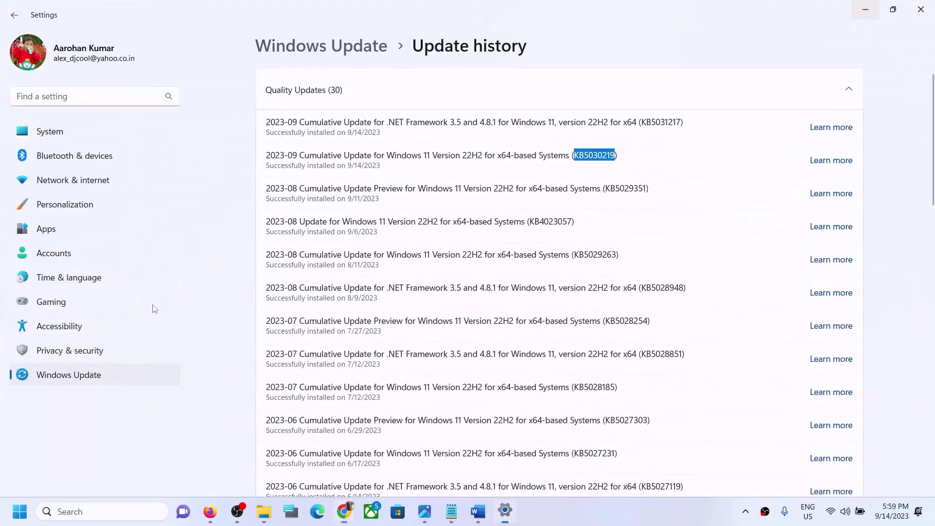
click(69, 131)
scroll(420, 375, down, 4)
scroll(420, 376, down, 3)
click(348, 457)
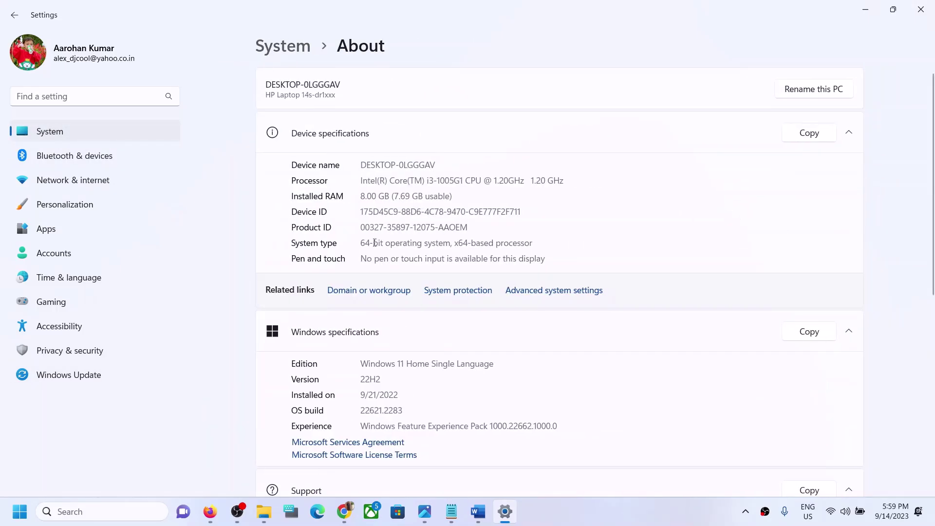
drag(363, 242, 505, 243)
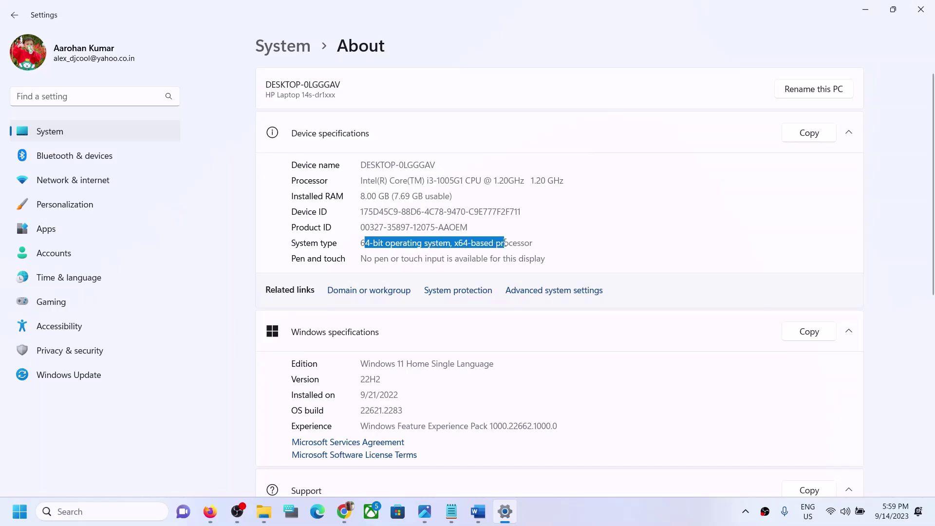
click(866, 9)
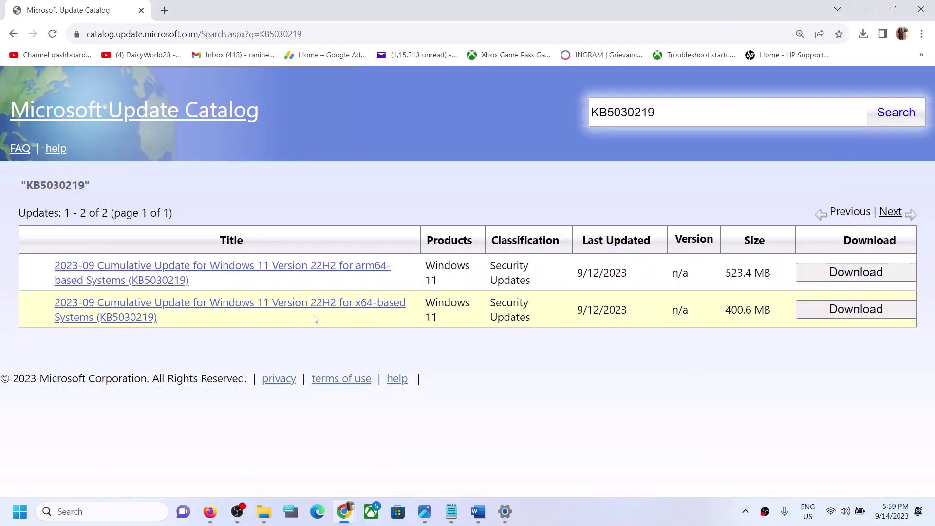
- Download the x64 KB5030219 .msu file and check its progress in Chrome's downloads
click(884, 314)
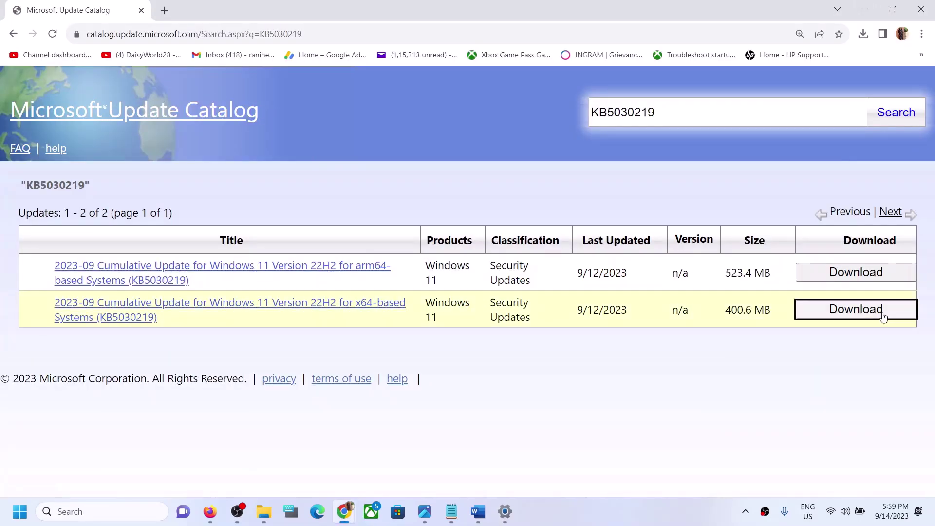
drag(257, 10, 669, 80)
click(547, 288)
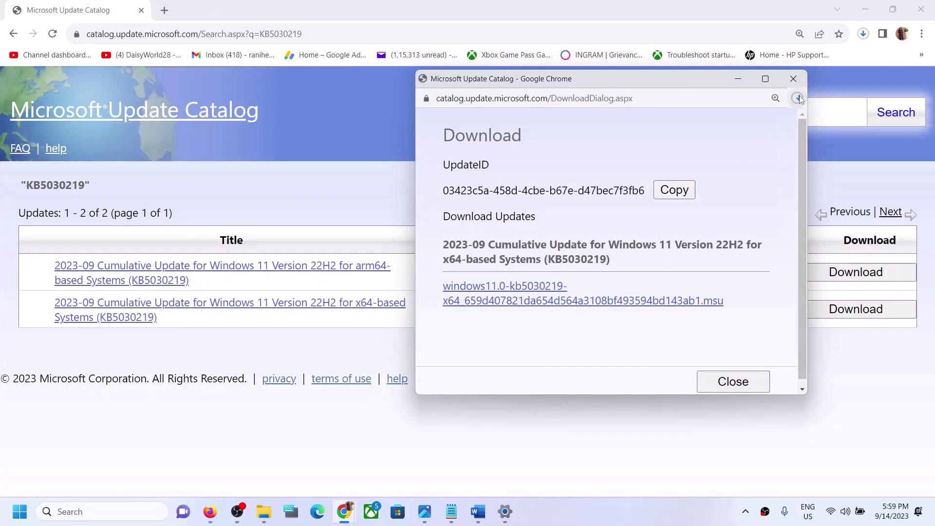
click(798, 99)
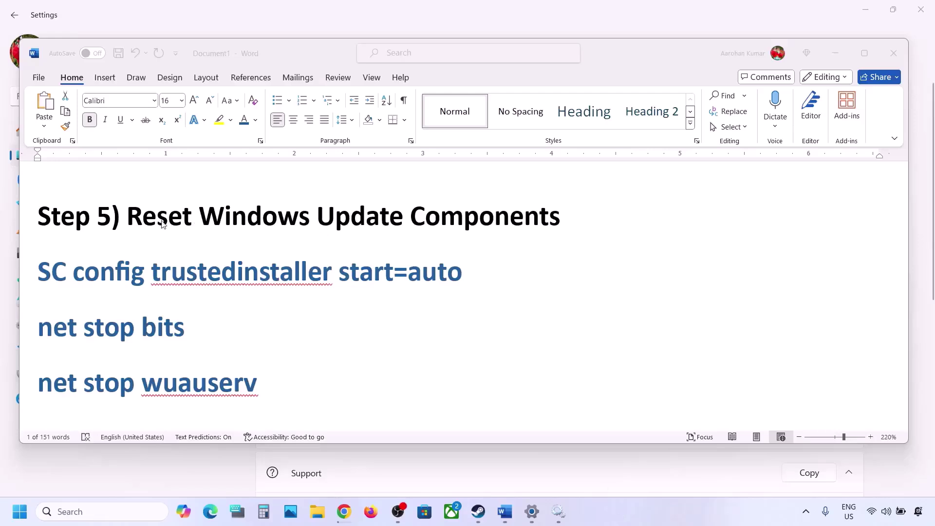
- Copy Word's Step 5 command lines, SC config trustedinstaller start=auto through net start appidsvc
click(150, 224)
drag(128, 215, 555, 207)
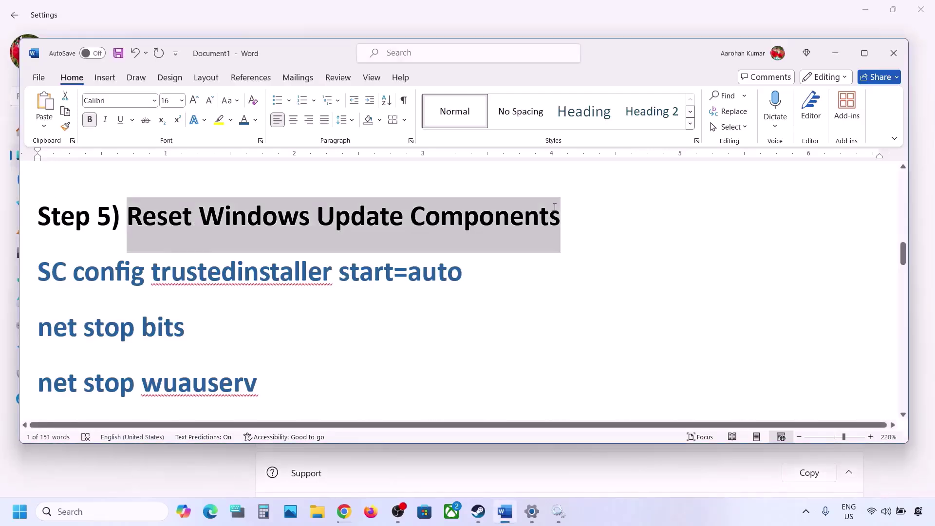
click(39, 269)
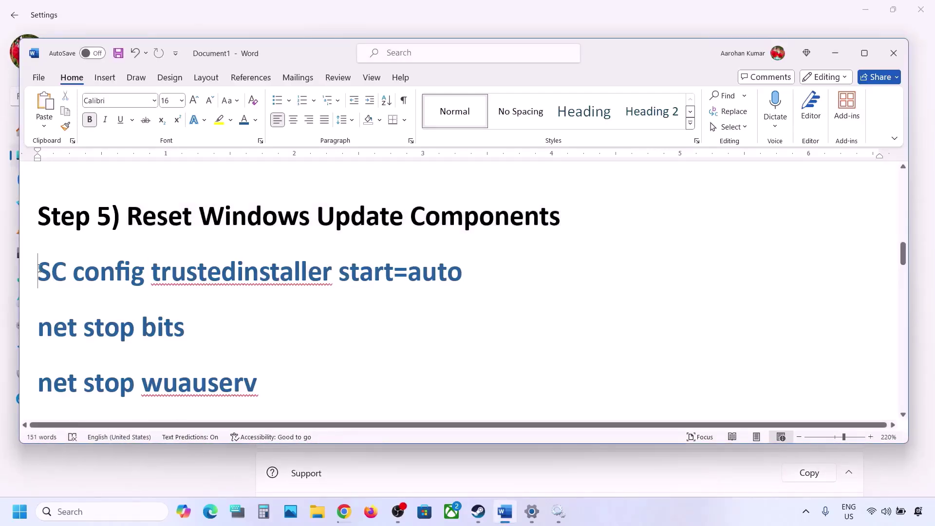
key(shift+Down)
key(shift+Down)
key(shift+Down)
key(shift+Down)
key(shift+Down)
key(shift+Down)
key(shift+Down)
key(shift+Down)
key(shift+Down)
key(shift+Down)
key(shift+Down)
key(shift+Down)
key(shift+Down)
key(shift+Down)
key(shift+Down)
key(shift+Down)
key(shift+Down)
key(shift+Down)
key(shift+Down)
key(shift+Down)
key(shift+Down)
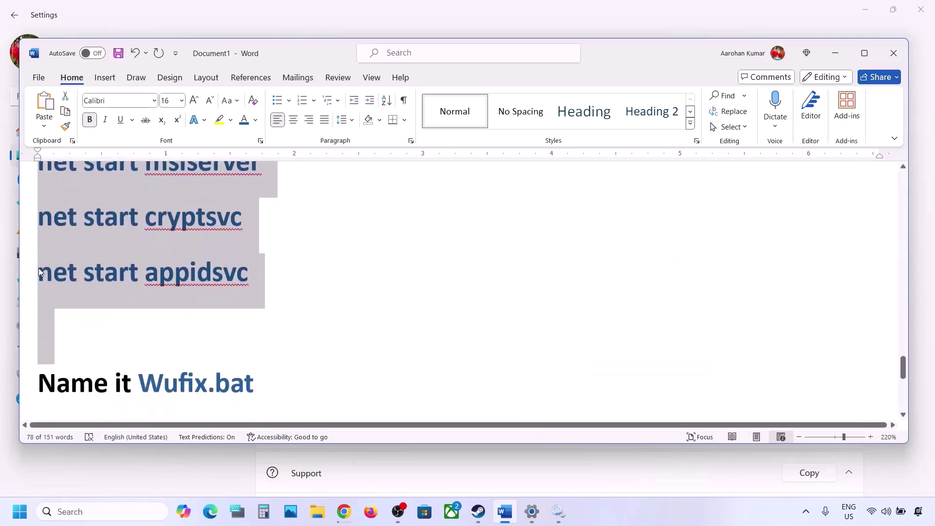
key(shift+Up)
right_click(132, 250)
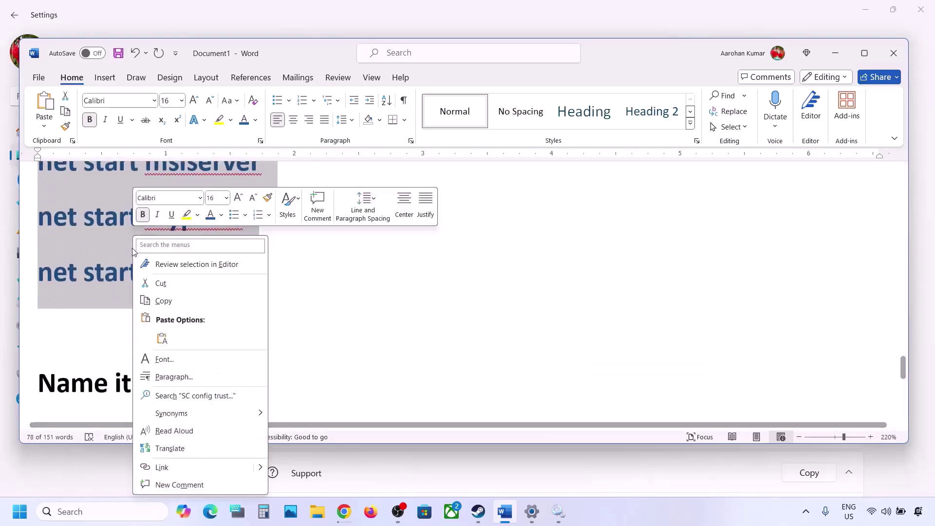
click(155, 299)
click(78, 511)
- Paste the copied reset commands into a new Notepad document
text(note)
key(Return)
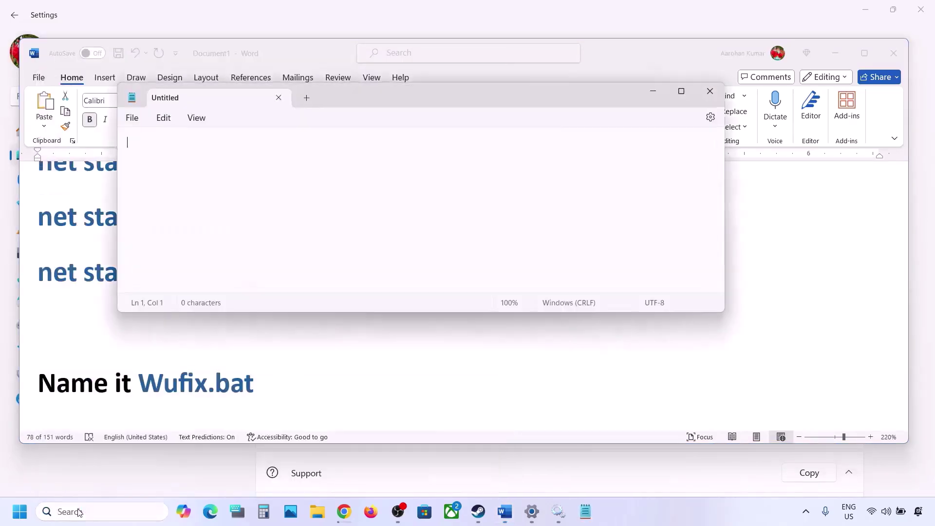
key(ctrl+v)
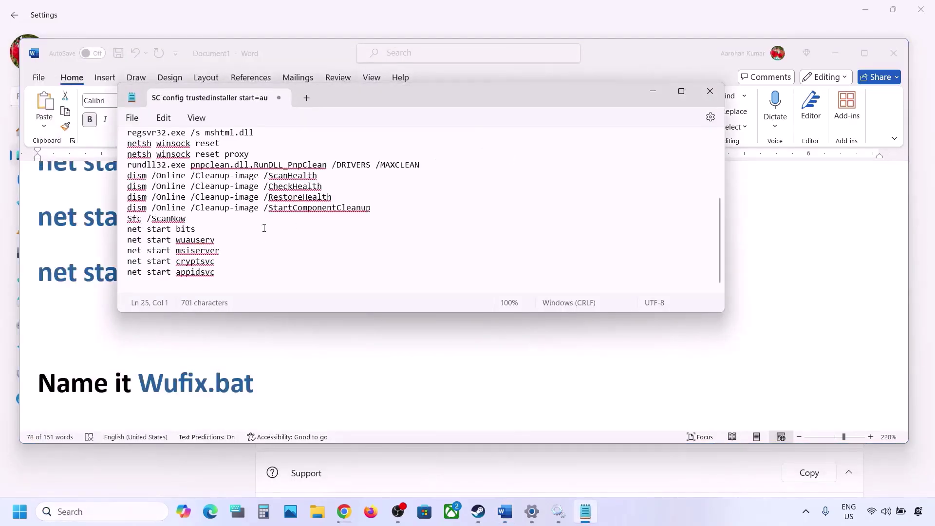
scroll(264, 228, up, 4)
- Save the commands to the Desktop as Wufix.bat with type All files, then close Notepad
click(130, 119)
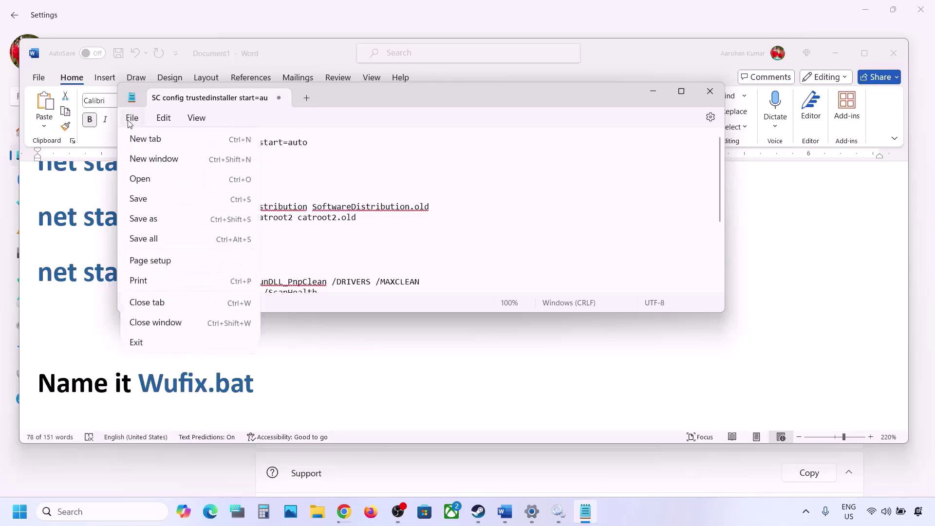
click(155, 219)
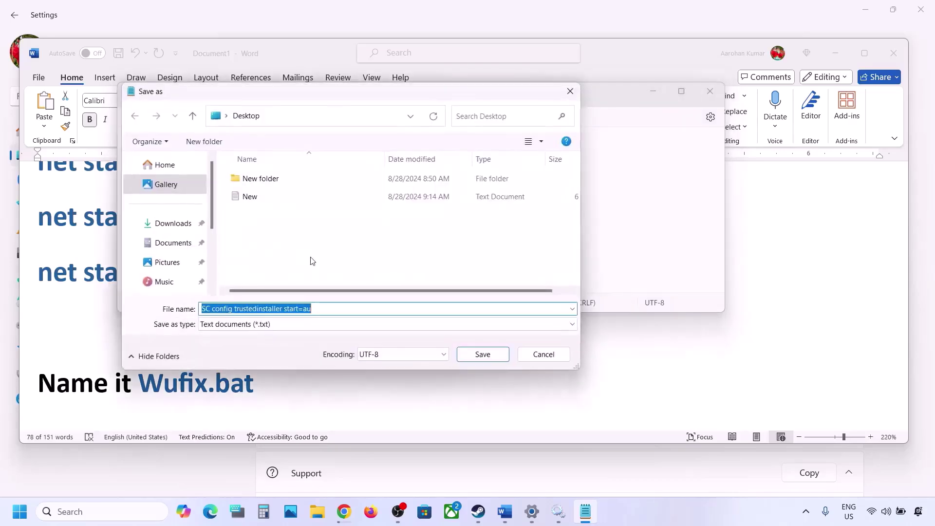
click(127, 395)
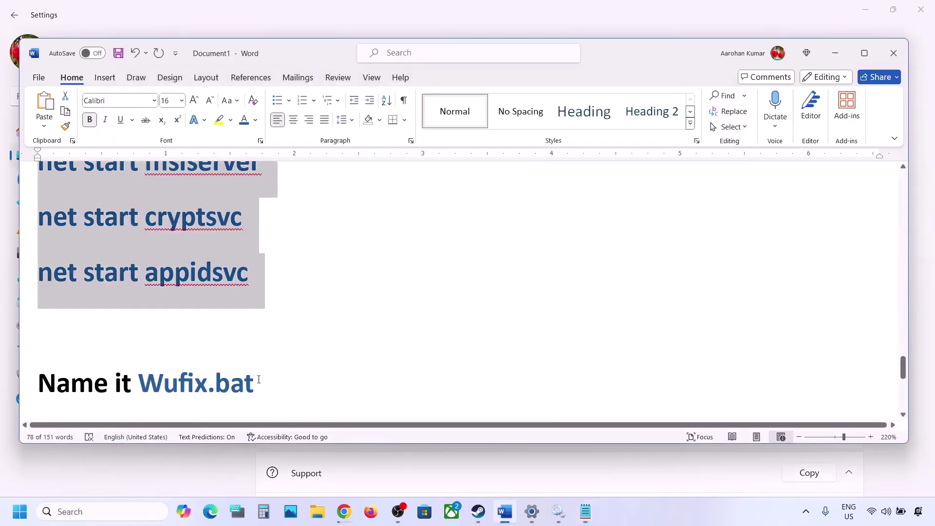
drag(258, 379, 166, 382)
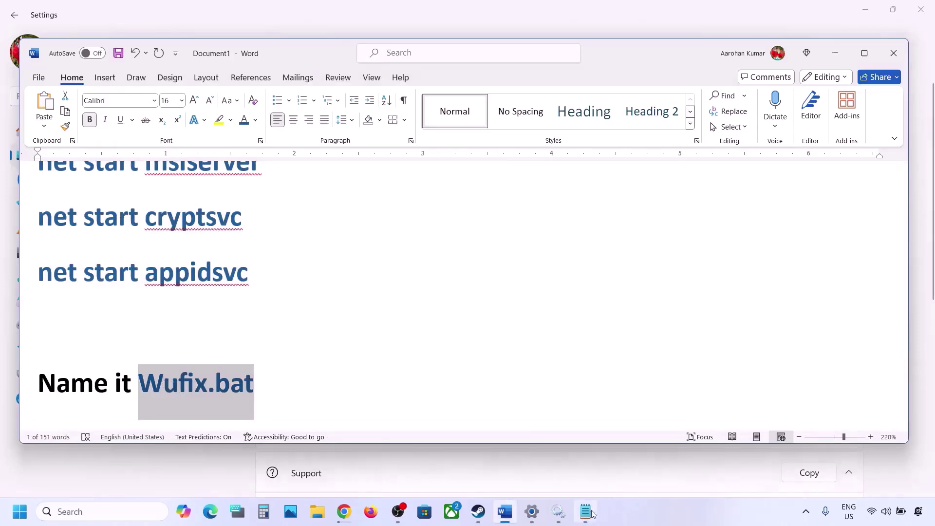
click(594, 513)
key(ctrl+v)
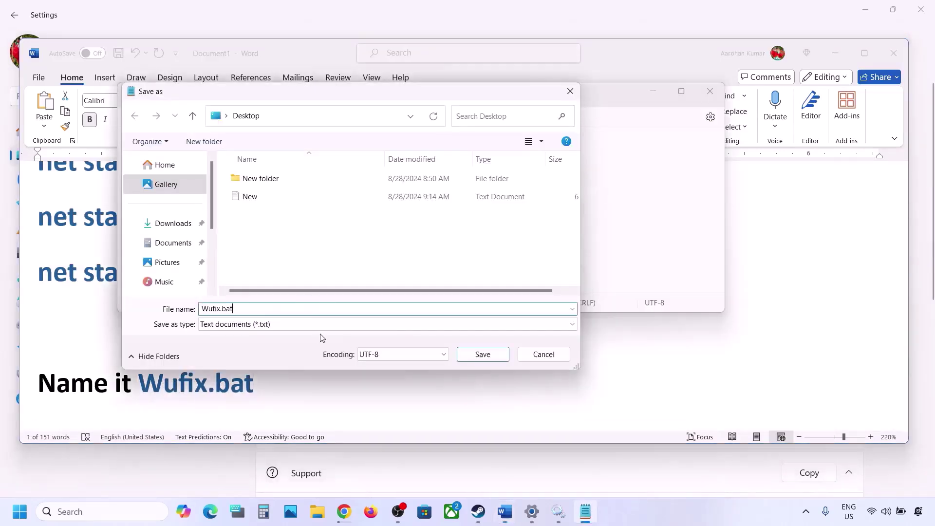
key(ctrl+a)
click(225, 324)
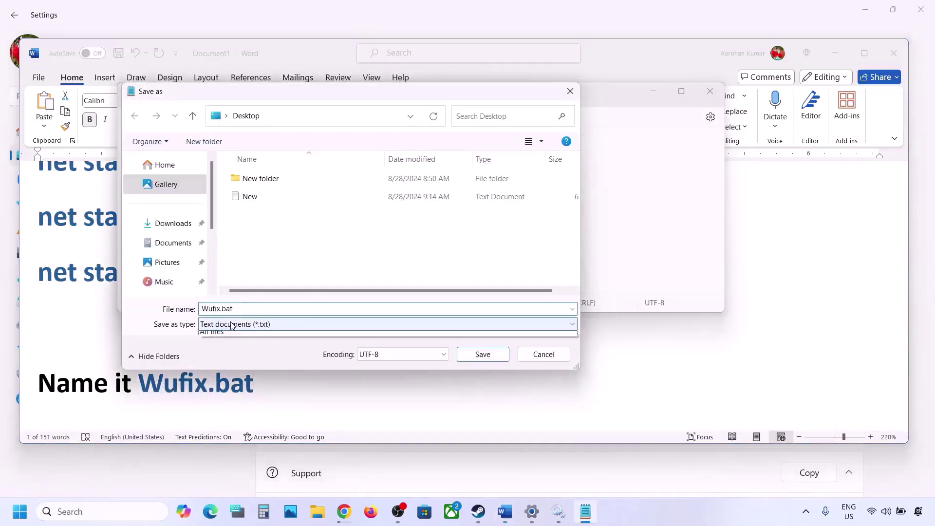
click(242, 346)
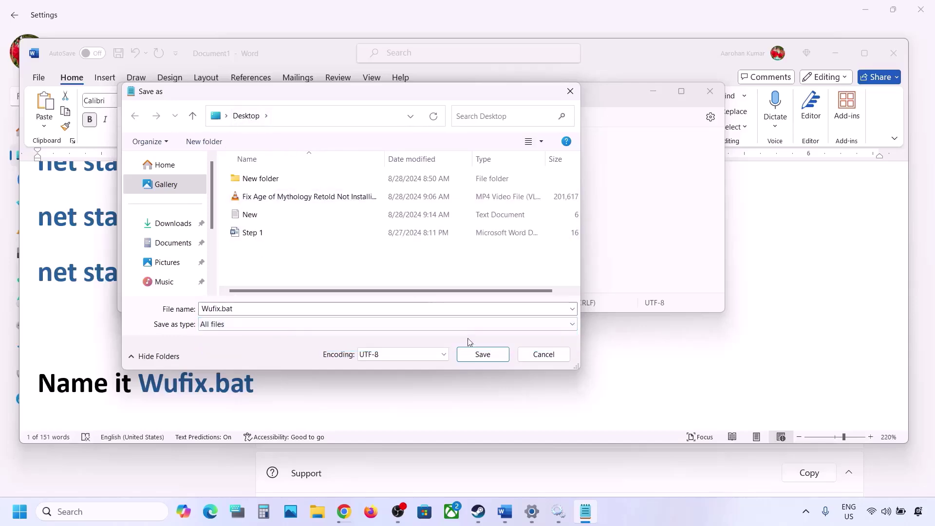
click(475, 353)
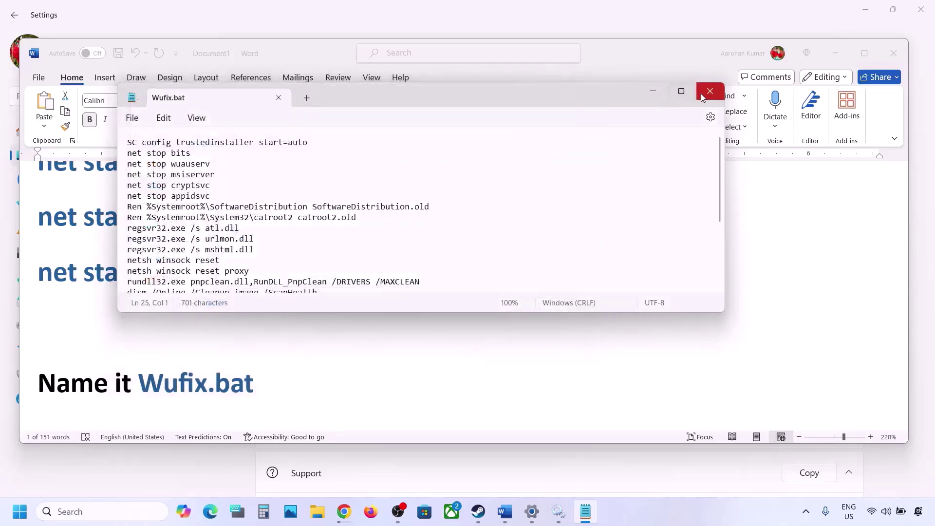
click(707, 92)
- Run Wufix.bat as administrator from the desktop, resetting Winsock and starting DISM ScanHealth
key(super+d)
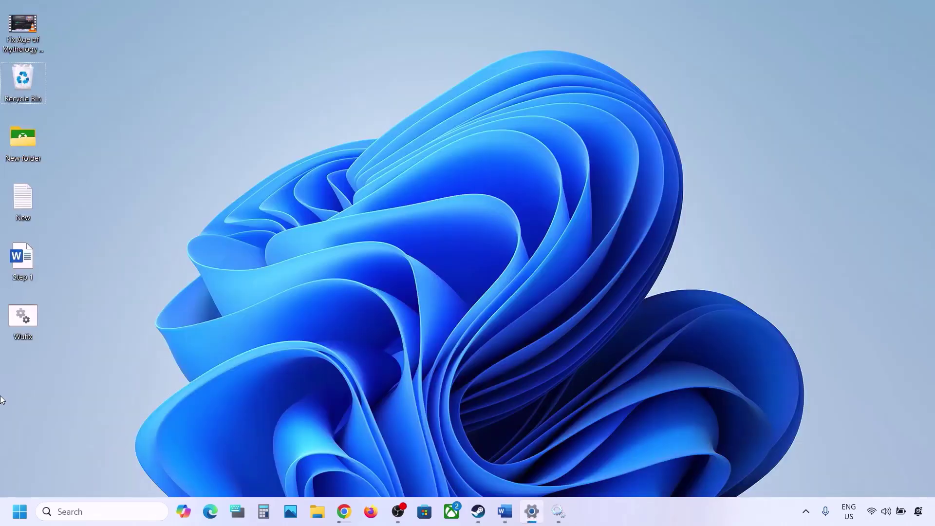
click(27, 326)
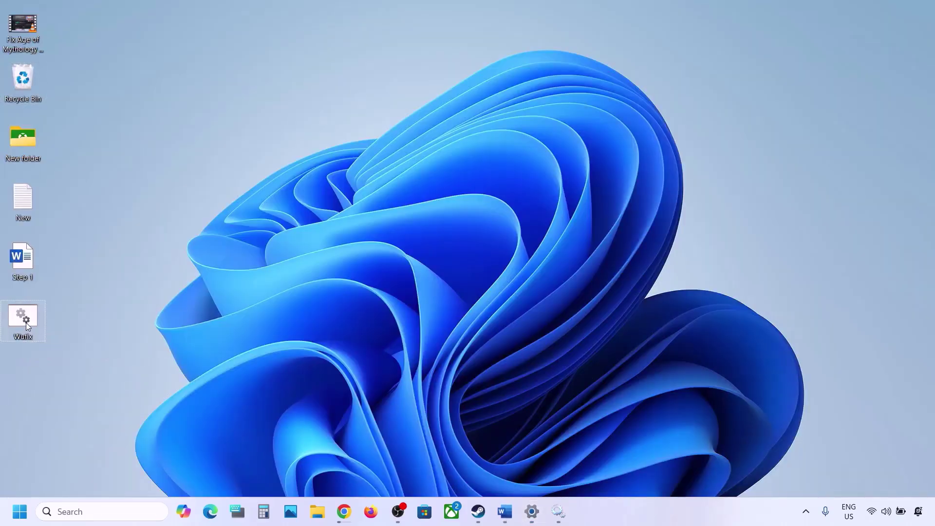
right_click(27, 325)
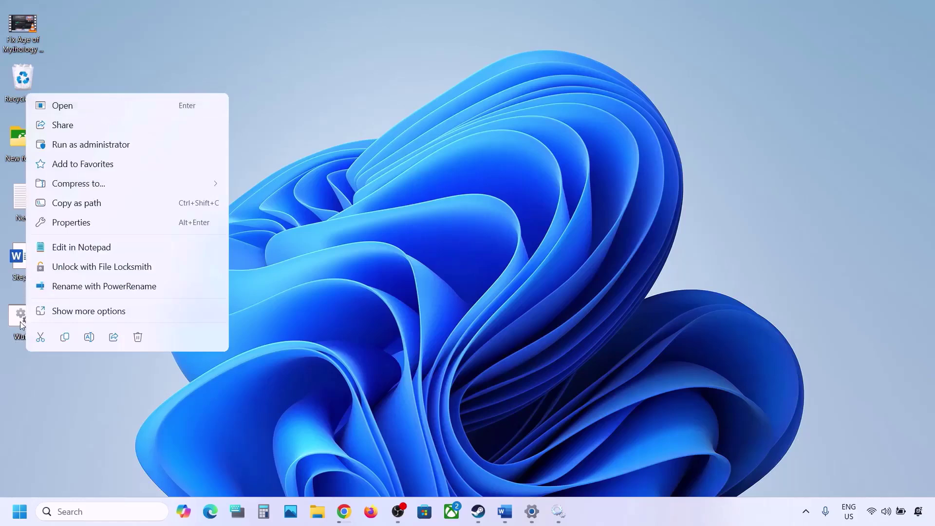
click(94, 145)
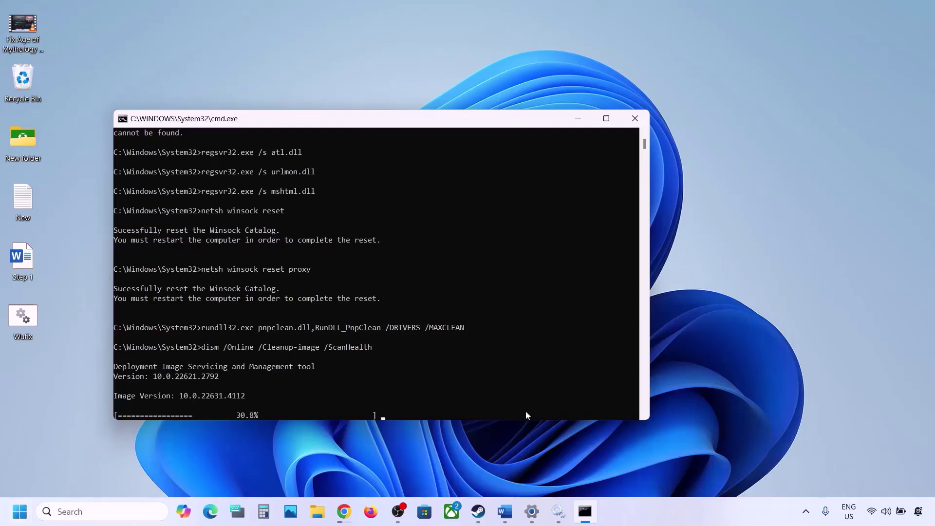
click(505, 510)
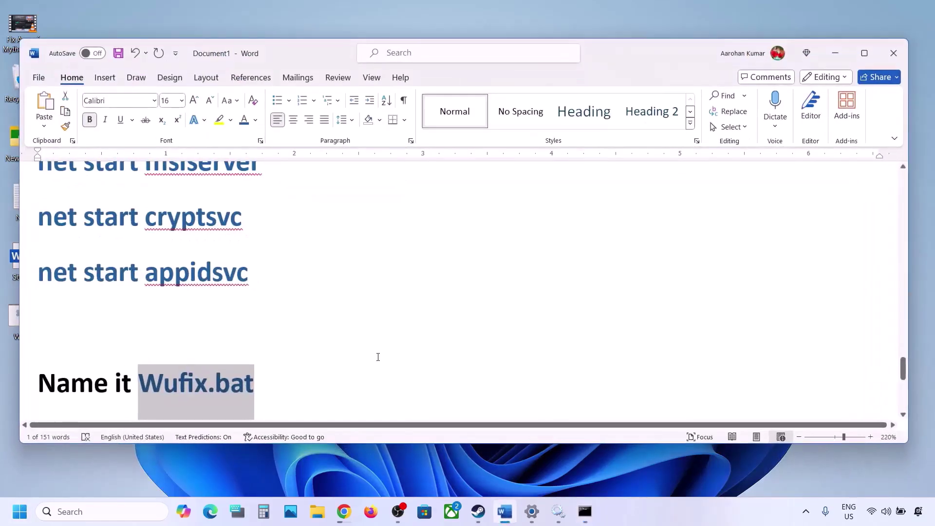
- Locate Step 6, Use Media Creation Tool, and open its Microsoft download link in Chrome
scroll(378, 356, down, 3)
scroll(378, 357, down, 2)
scroll(378, 357, down, 2)
drag(138, 288, 403, 291)
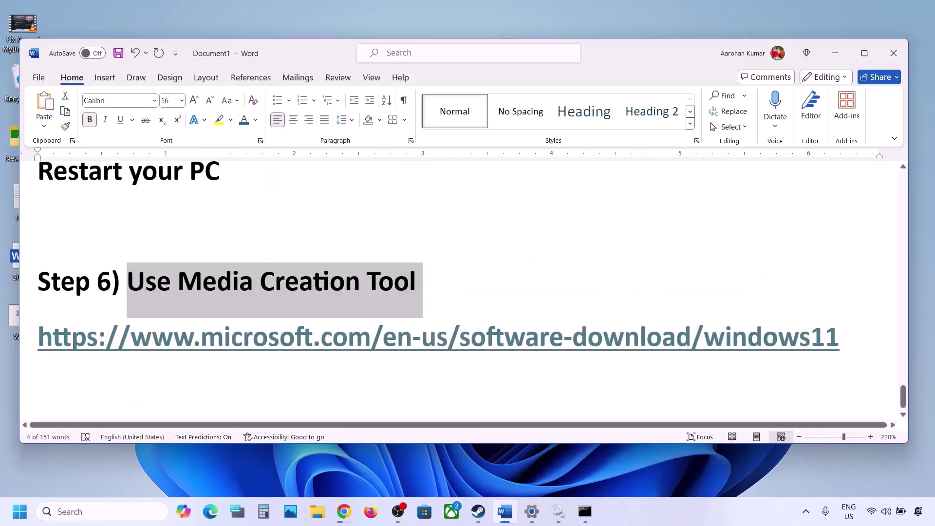
drag(864, 336, 29, 341)
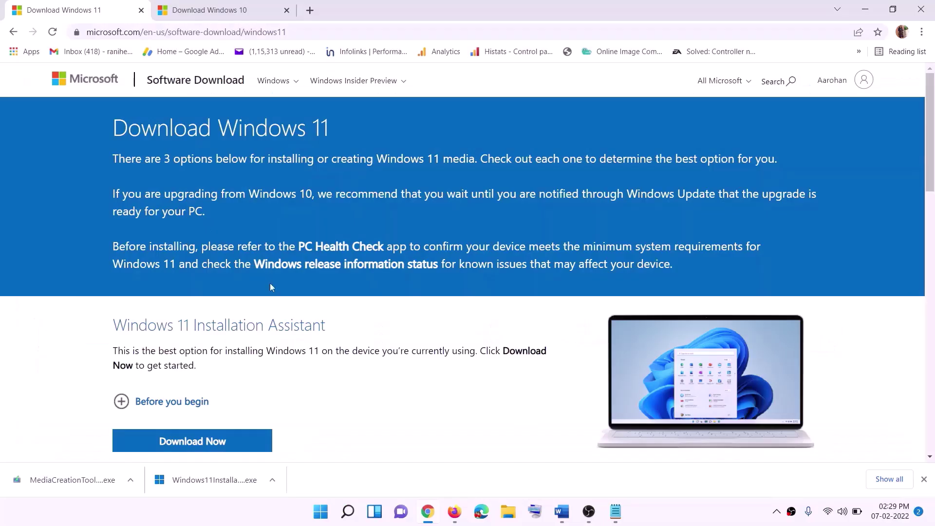
- Download the Windows 11 Media Creation Tool and launch it, allowing it to make changes
scroll(301, 324, down, 5)
drag(175, 289, 271, 289)
click(186, 370)
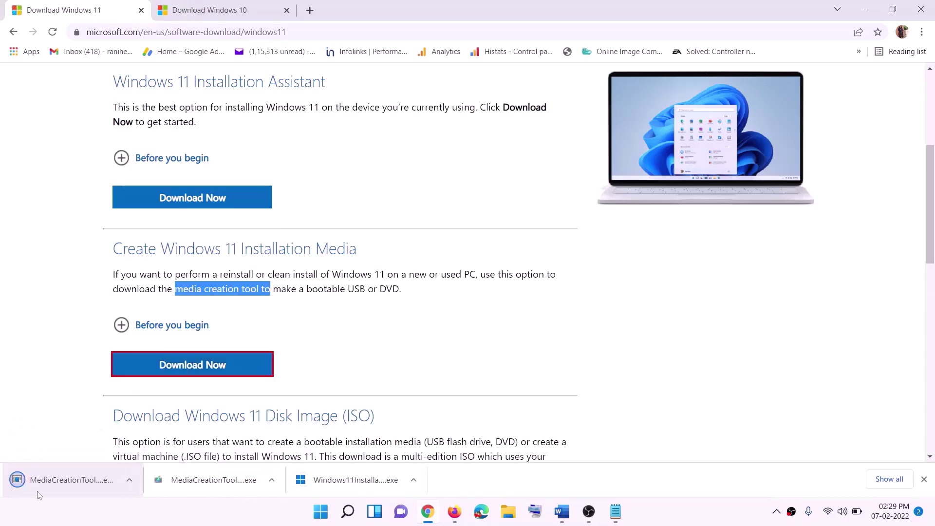
click(71, 482)
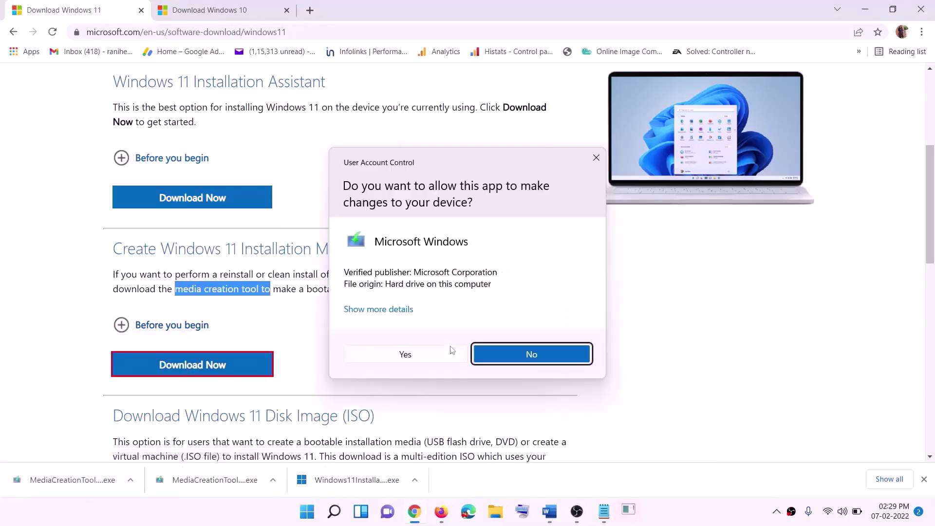
click(413, 357)
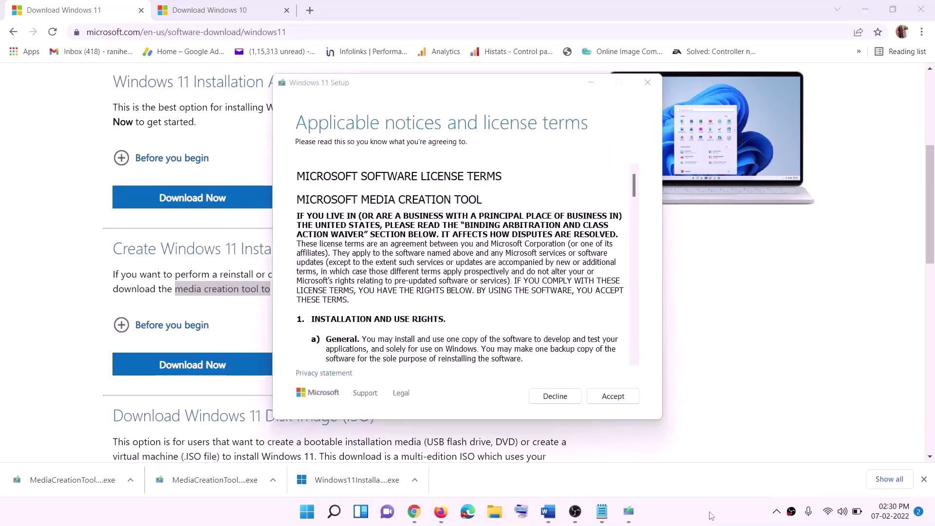
- Accept the license and create an ISO file saved as Windows on the Desktop
click(607, 396)
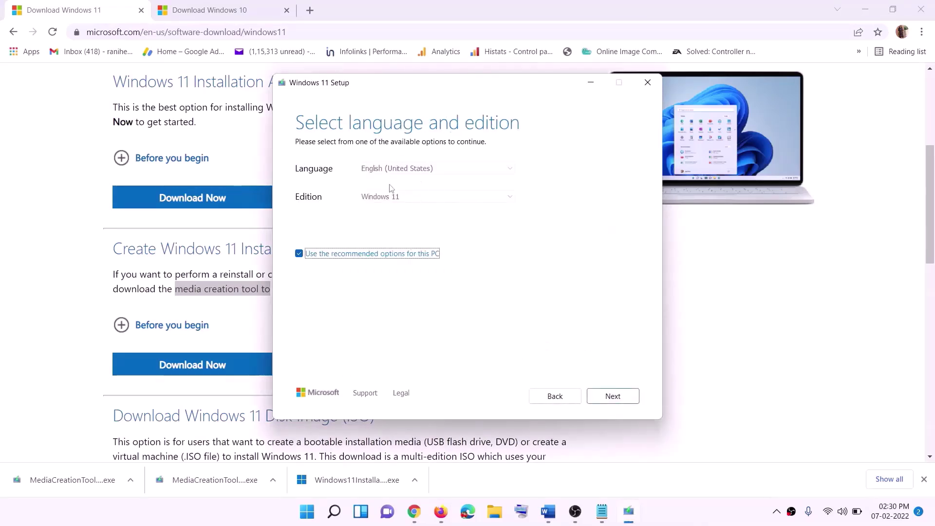
click(607, 397)
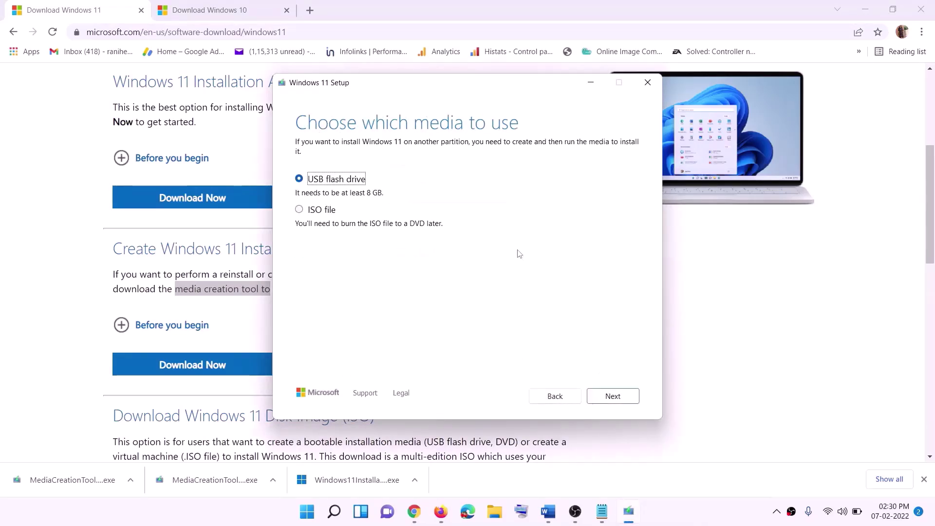
click(318, 213)
click(612, 396)
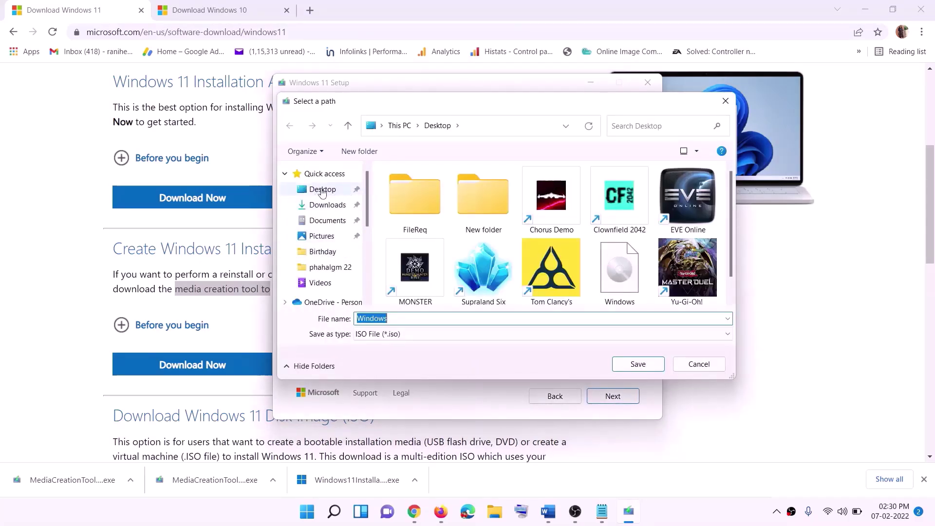
click(319, 190)
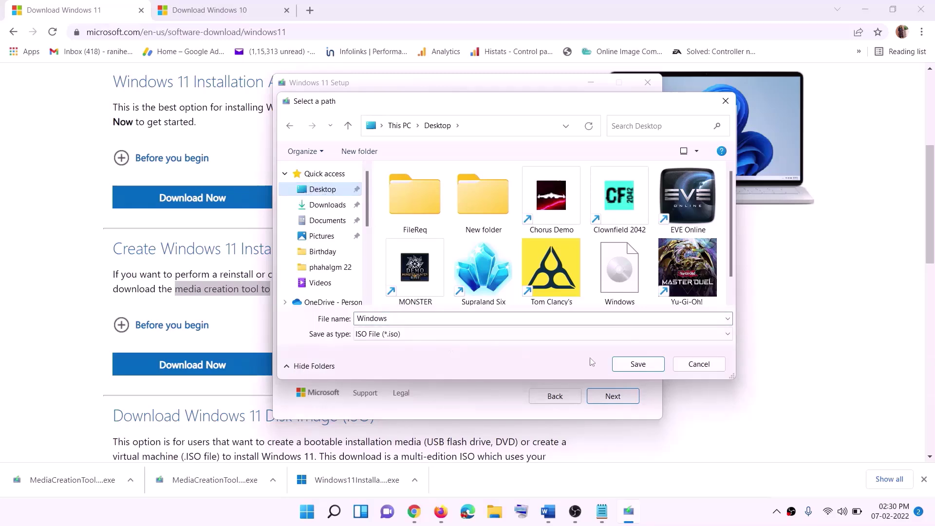
click(638, 365)
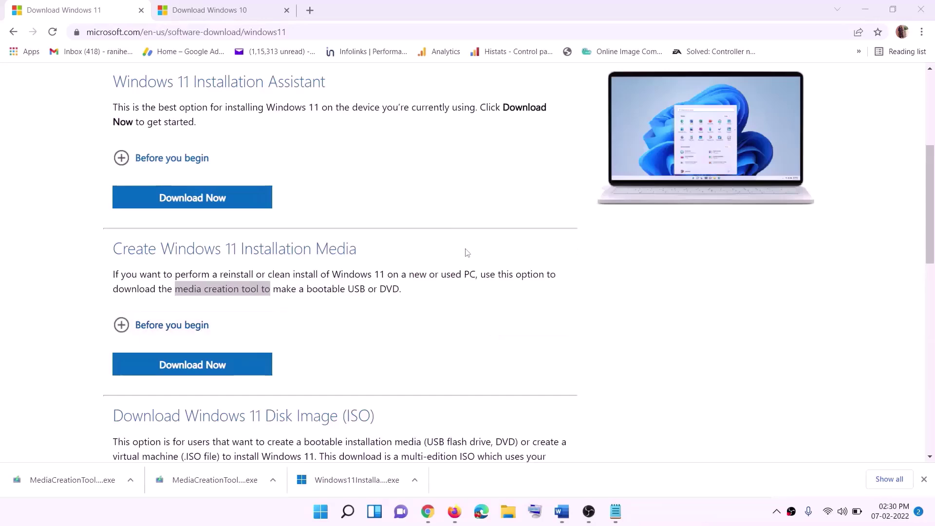
- Show the desktop and mount the Windows disc image in File Explorer
key(super+d)
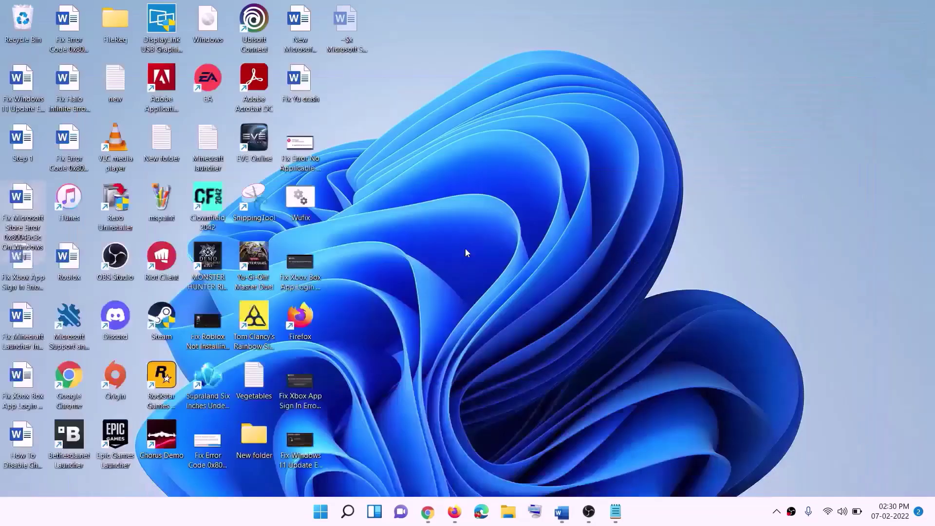
drag(222, 26, 303, 265)
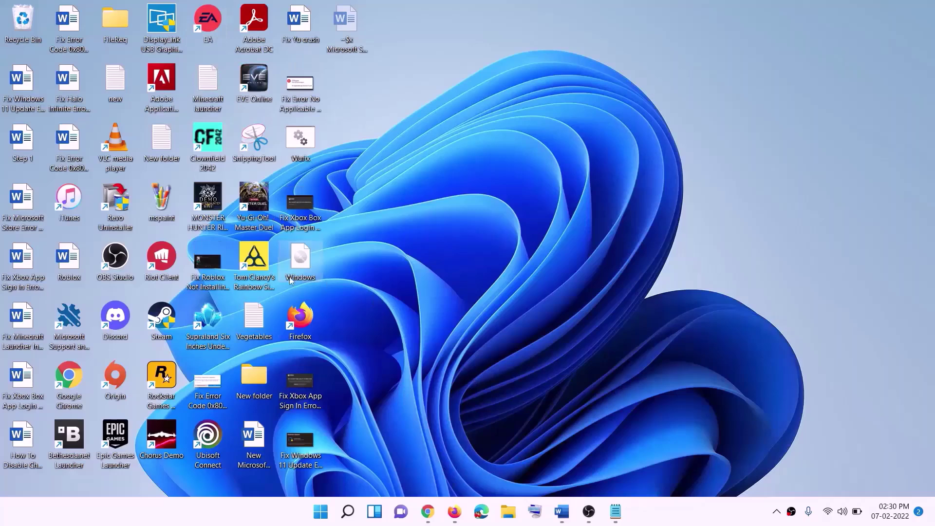
double_click(301, 263)
- Run setup from the ESD-ISO (F:) drive, approve elevation, and let Windows 11 Setup check for updates
click(306, 342)
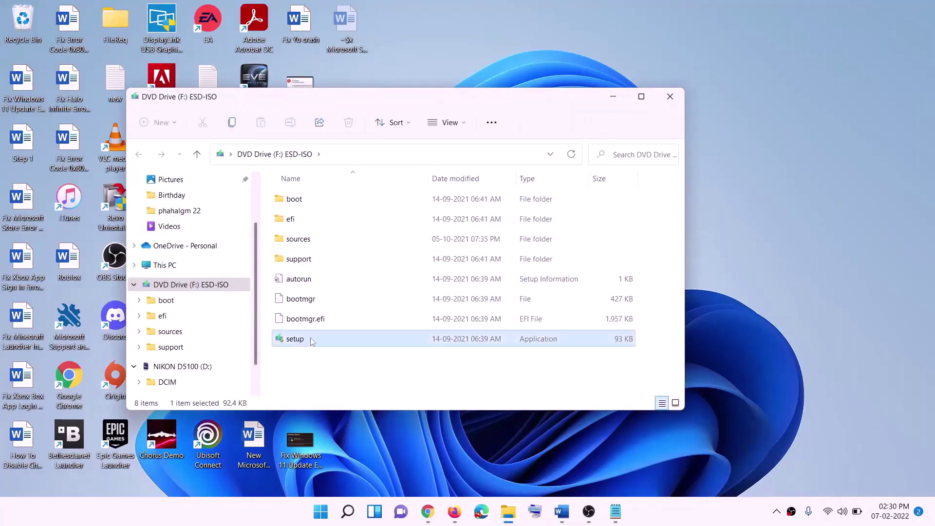
double_click(322, 341)
click(380, 384)
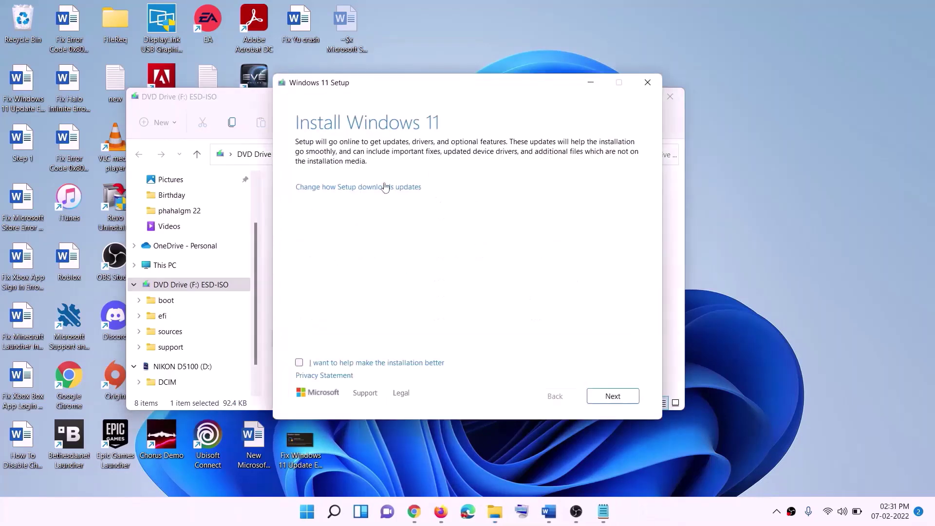
click(615, 397)
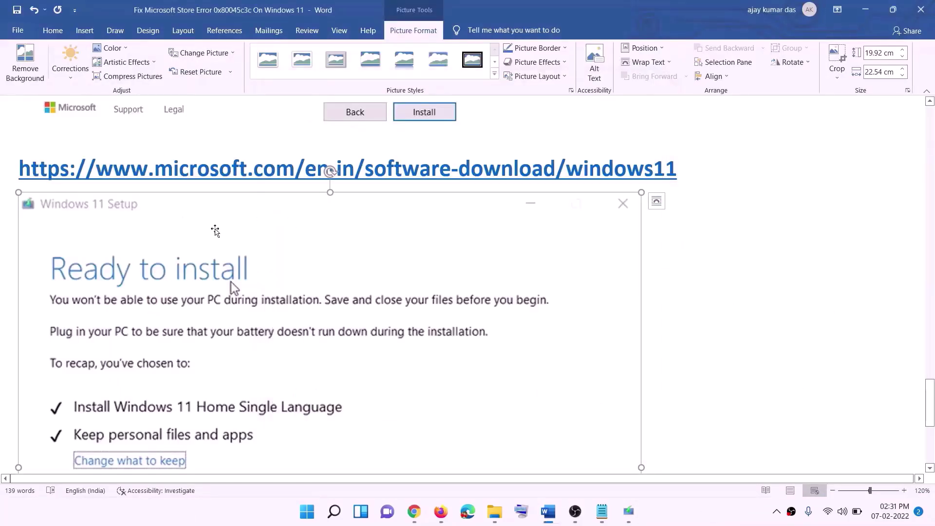
scroll(213, 233, down, 2)
scroll(219, 246, down, 1)
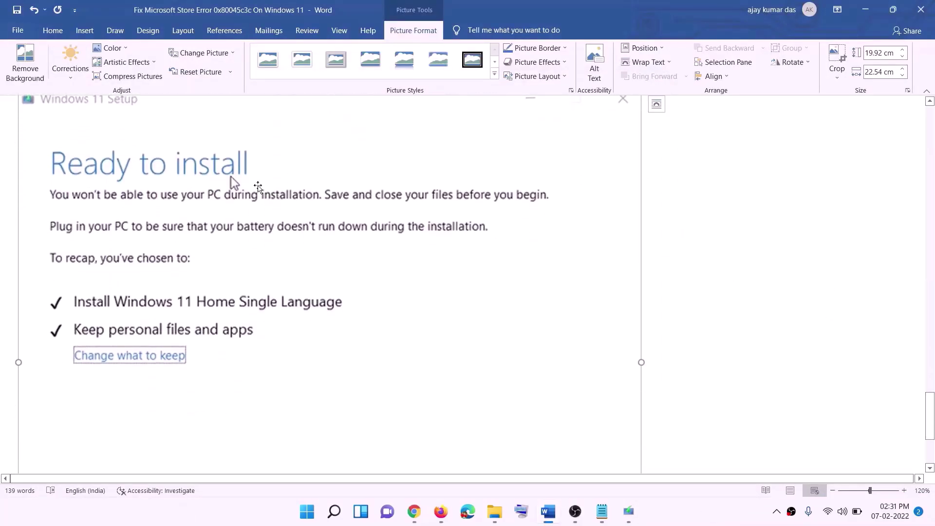
scroll(185, 308, down, 1)
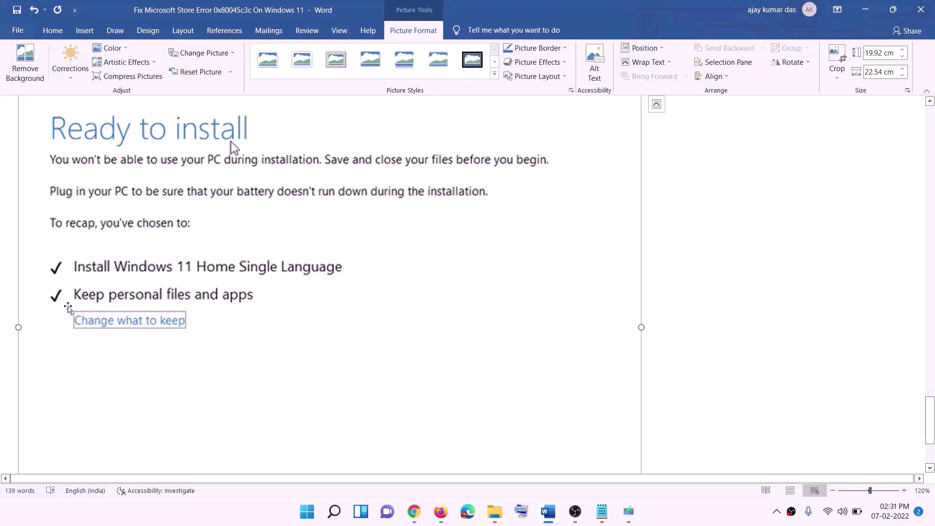
scroll(346, 305, down, 2)
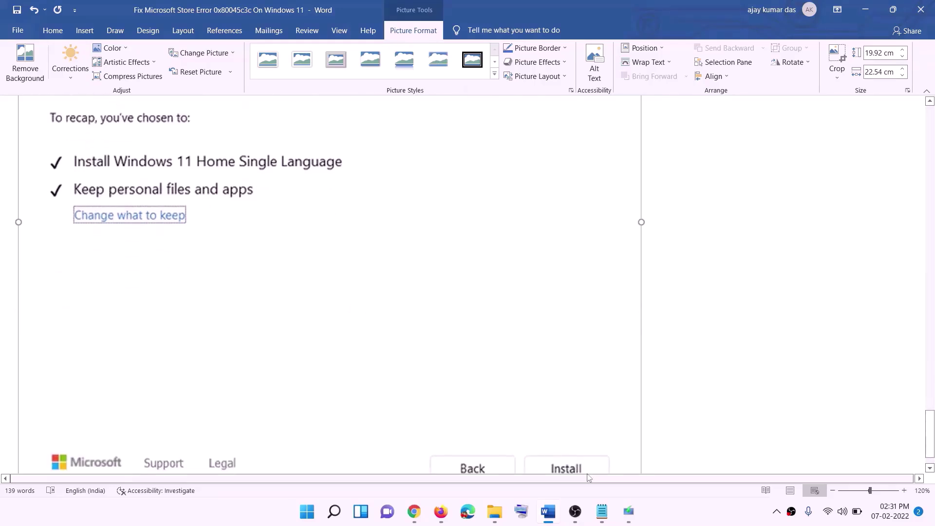
scroll(497, 365, up, 5)
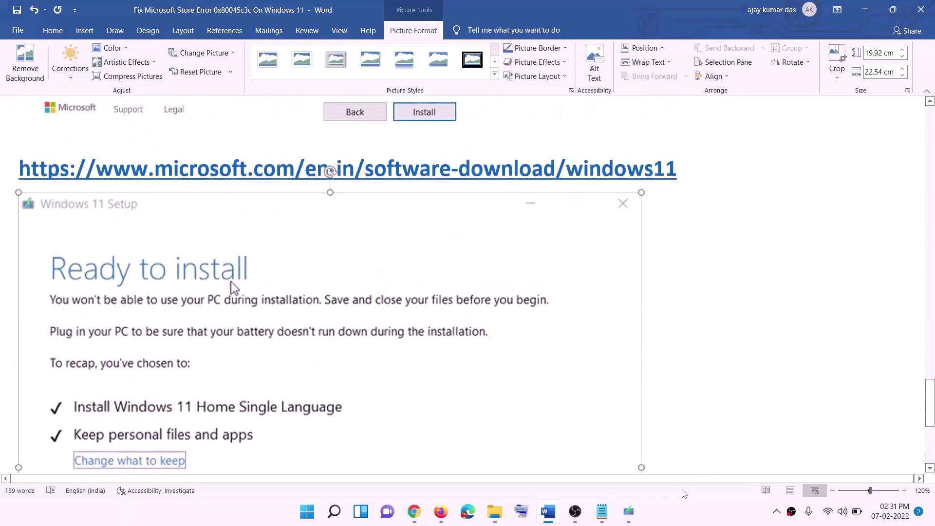